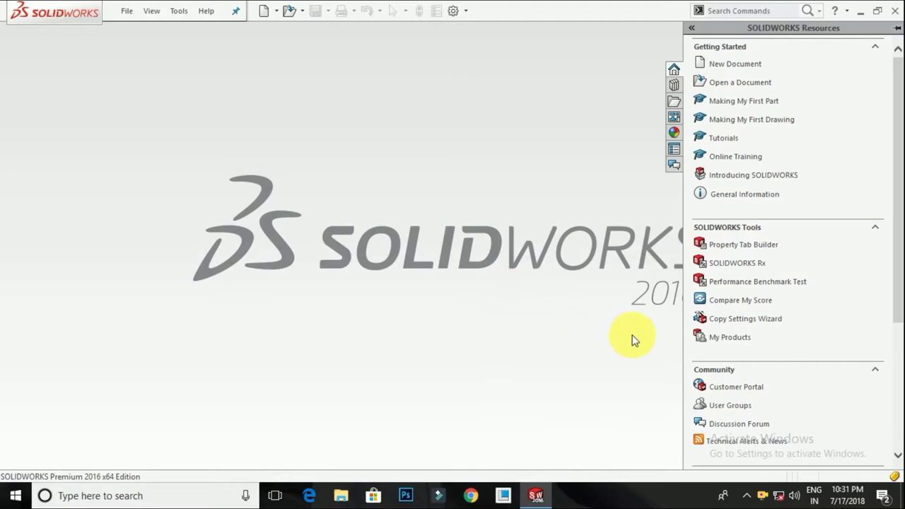
- Create a new blank SOLIDWORKS part document, Part1
left_click(267, 11)
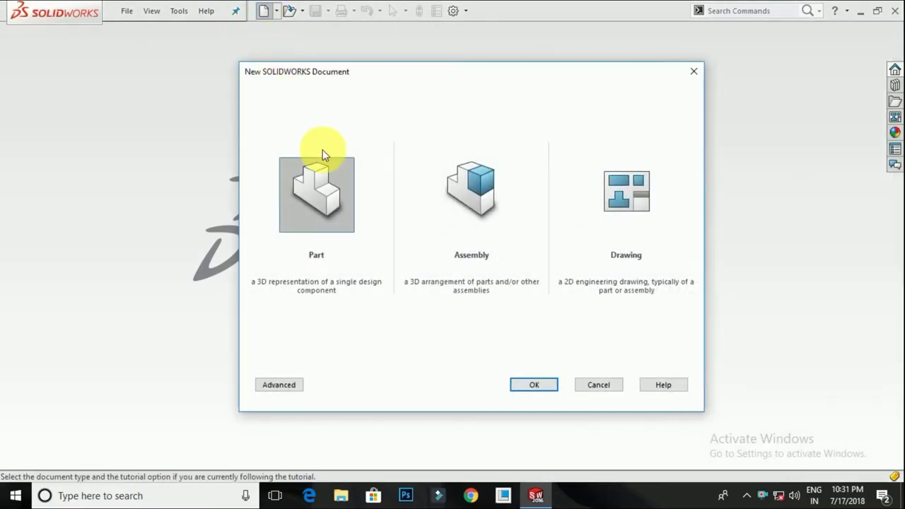
double_click(329, 202)
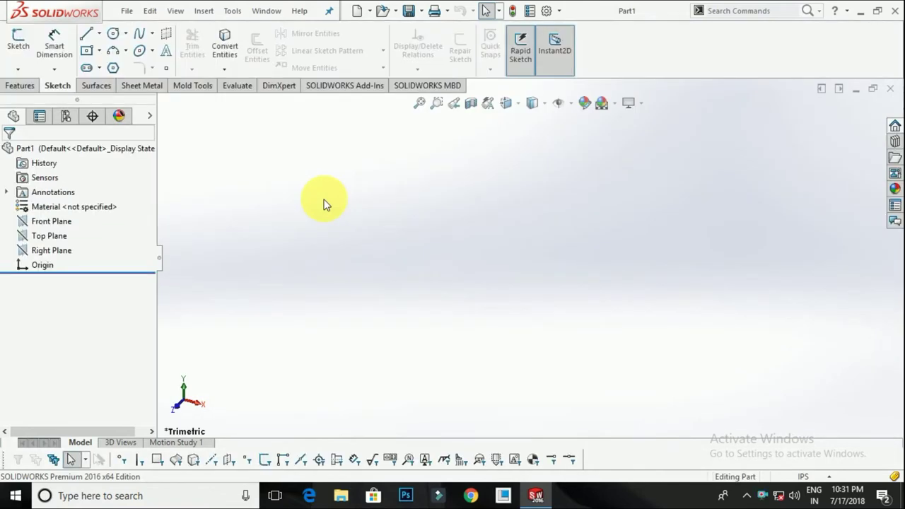
- Start a Front Plane sketch with the corner rectangle tool and switch units from IPS to MMGS
right_click(55, 221)
left_click(61, 206)
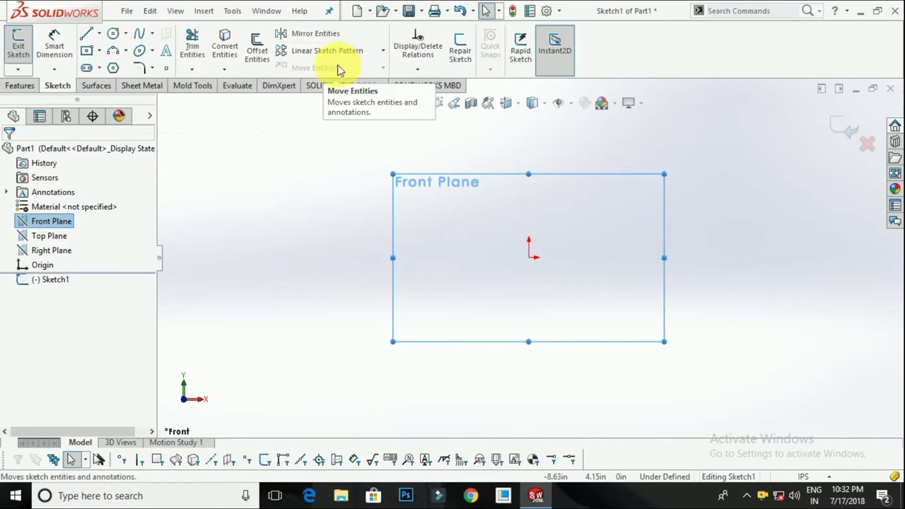
left_click(99, 51)
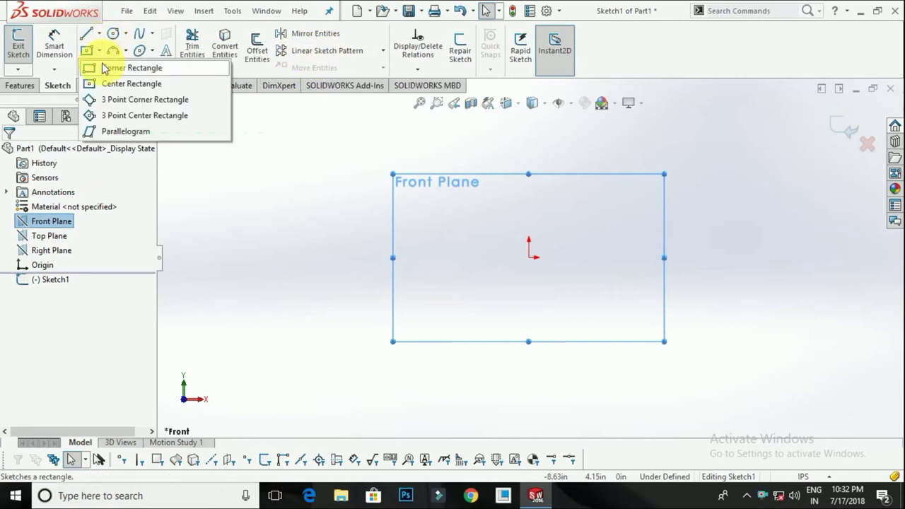
left_click(113, 67)
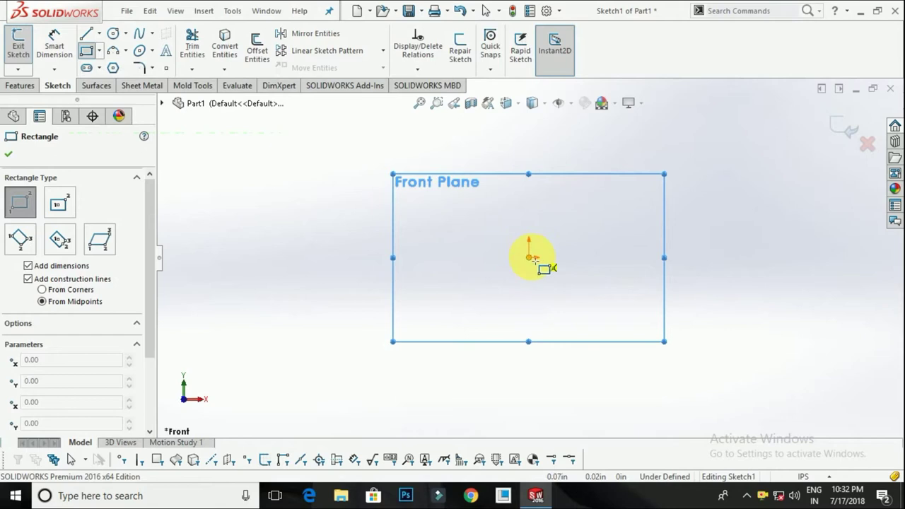
left_click(803, 477)
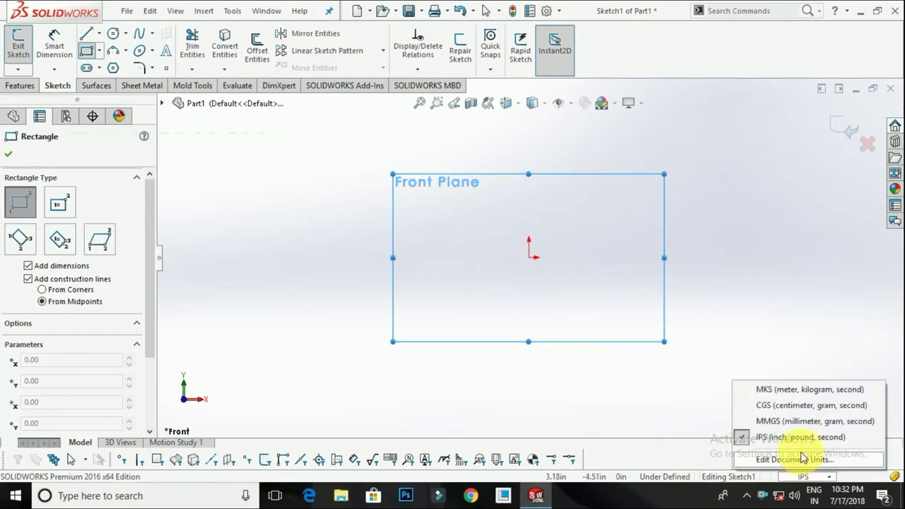
left_click(799, 421)
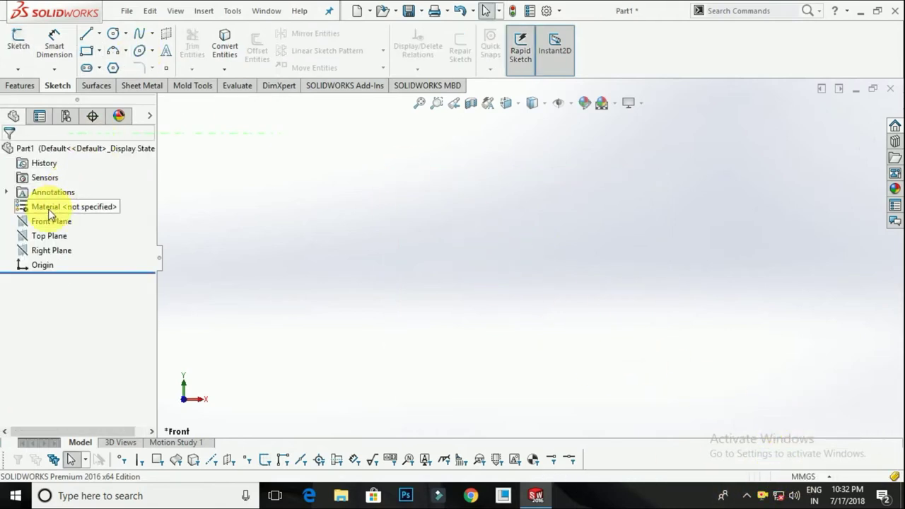
- Sketch a 200 × 100 mm corner rectangle from the origin on the Front Plane
right_click(44, 221)
left_click(50, 200)
left_click(86, 51)
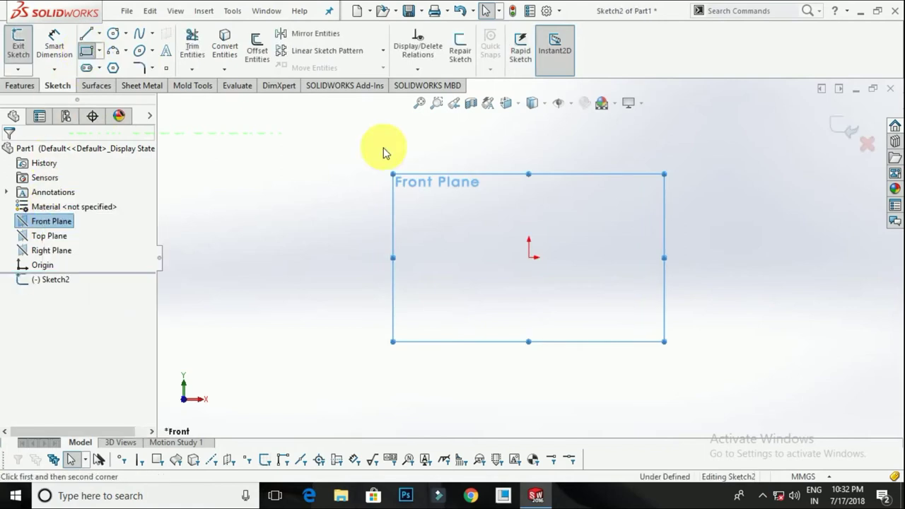
left_click(529, 257)
type("100")
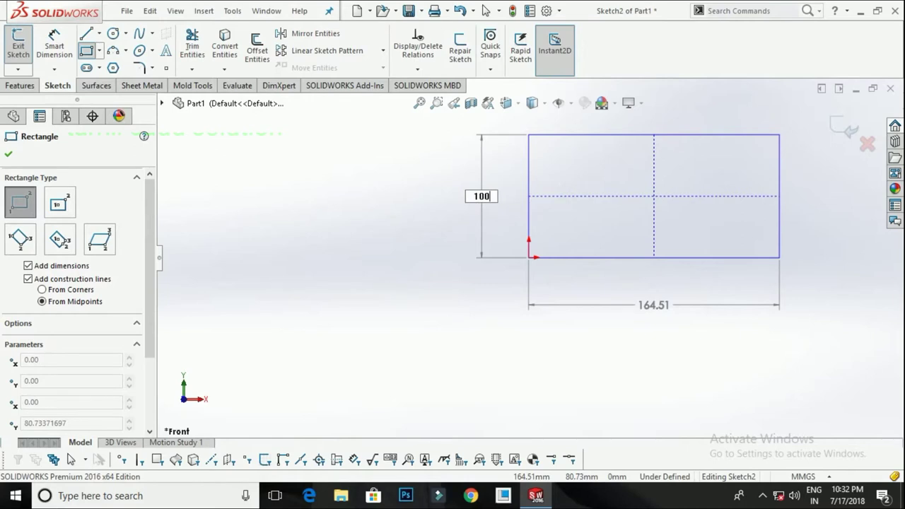
key("Tab")
type("200")
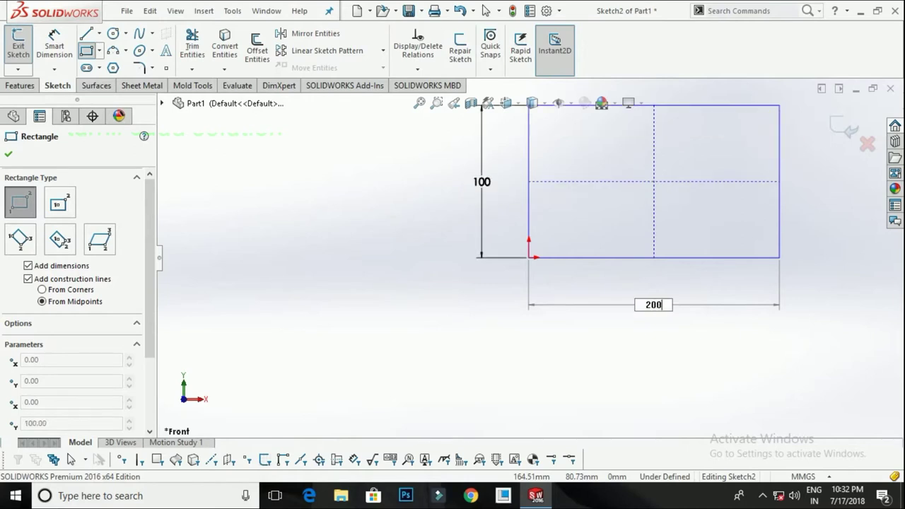
key("Return")
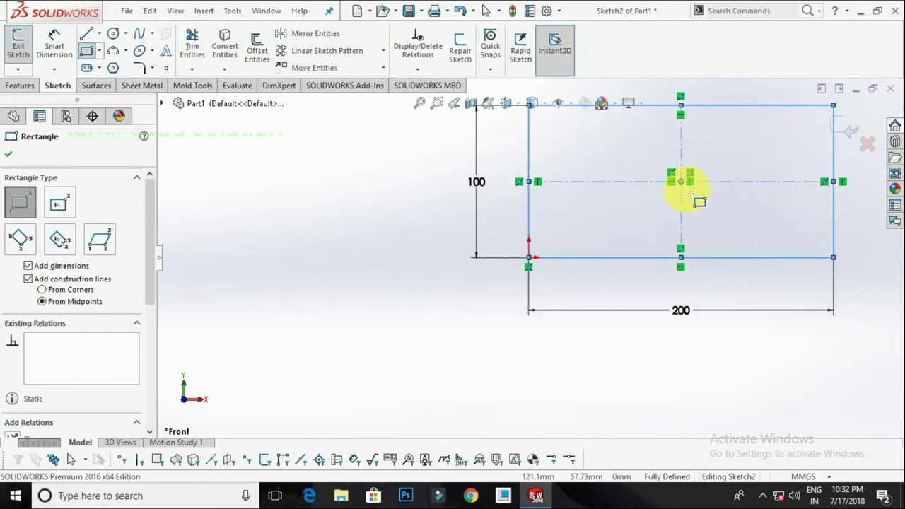
right_click(191, 343)
left_click(225, 353)
key("f")
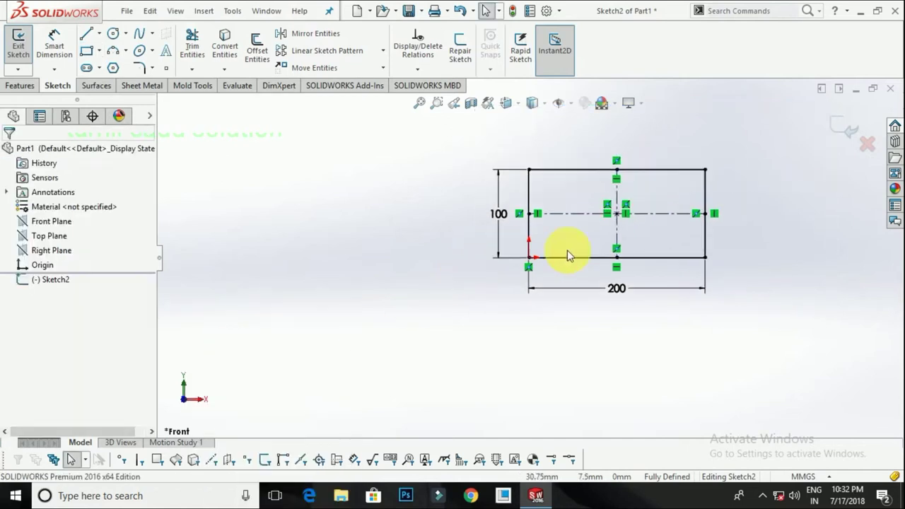
- Draw a six-sided polygon near the rectangle's lower-left corner
left_click(113, 67)
scroll(455, 263, "down", 2)
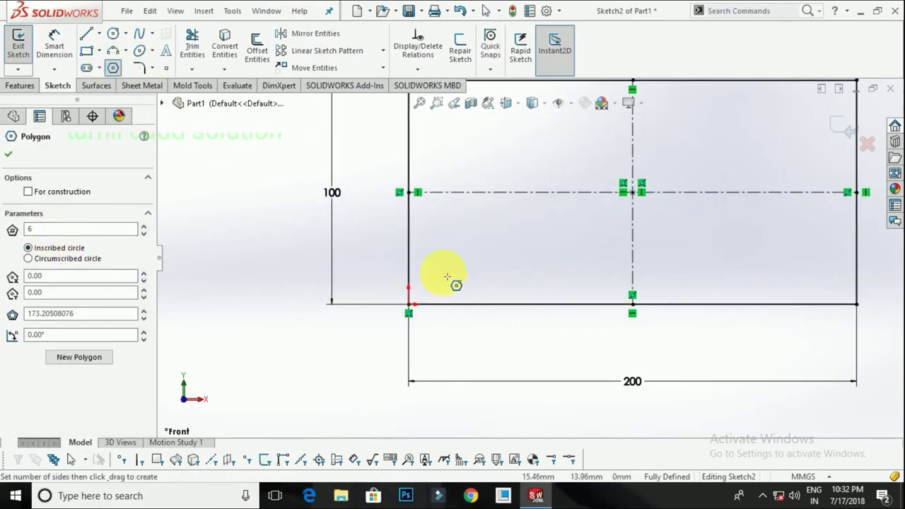
left_click_drag(459, 269, 467, 278)
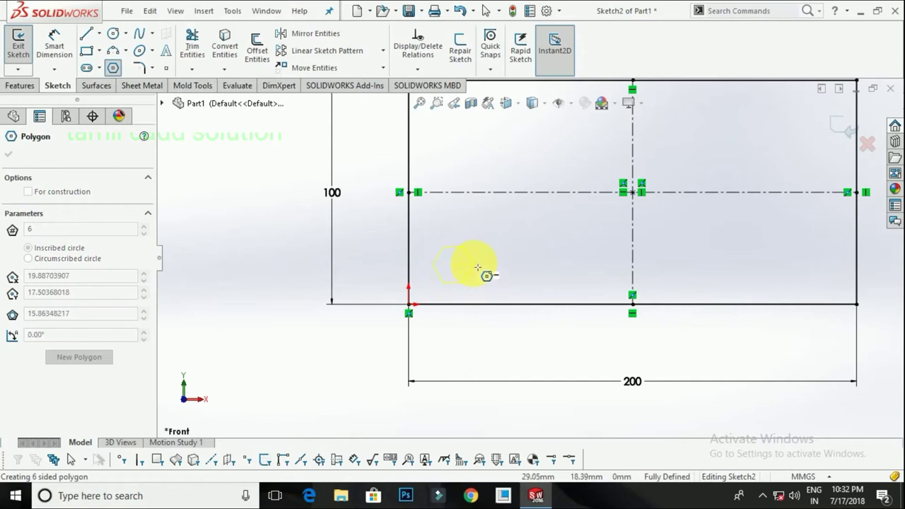
left_click(495, 268)
right_click(515, 275)
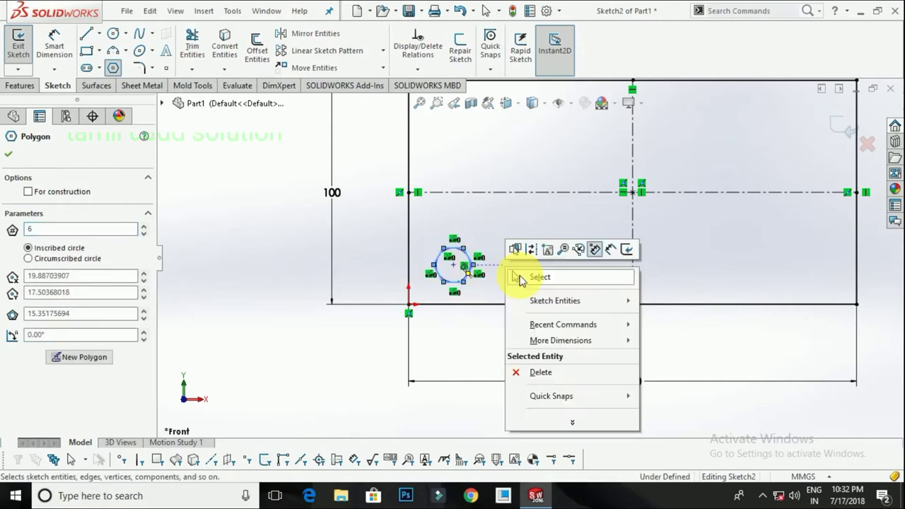
left_click(542, 276)
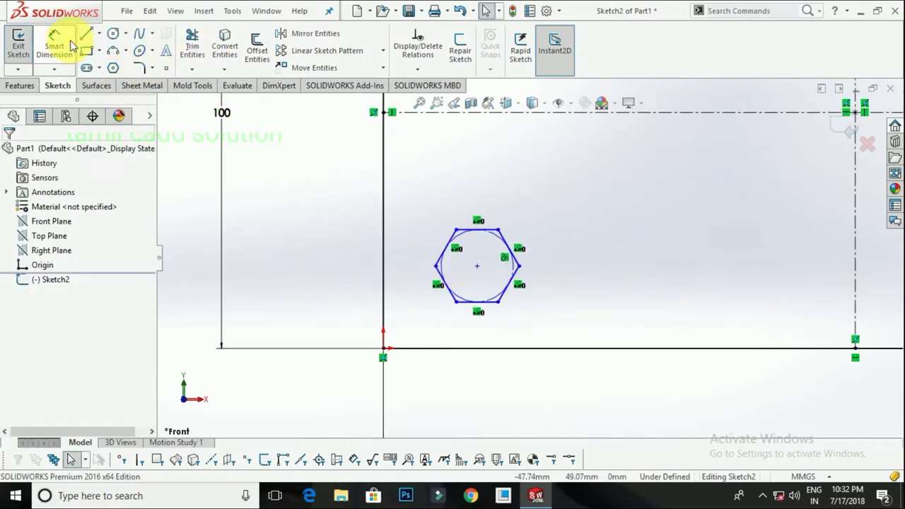
- Dimension the hexagon's inscribed circle to 12 mm diameter
left_click(54, 45)
left_click(441, 267)
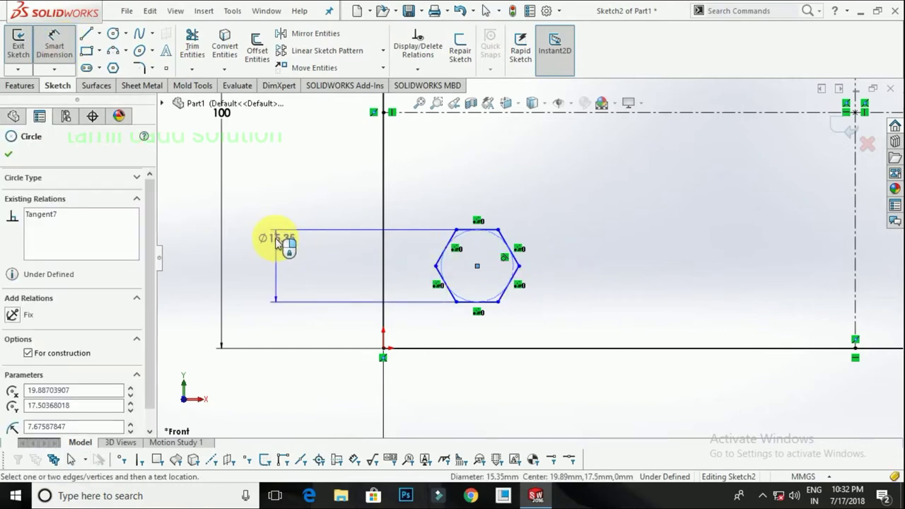
left_click(282, 268)
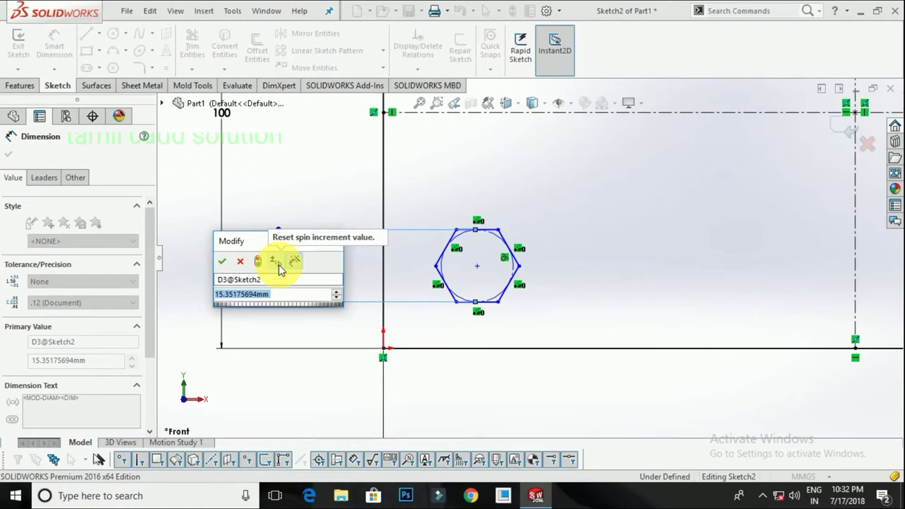
type("12")
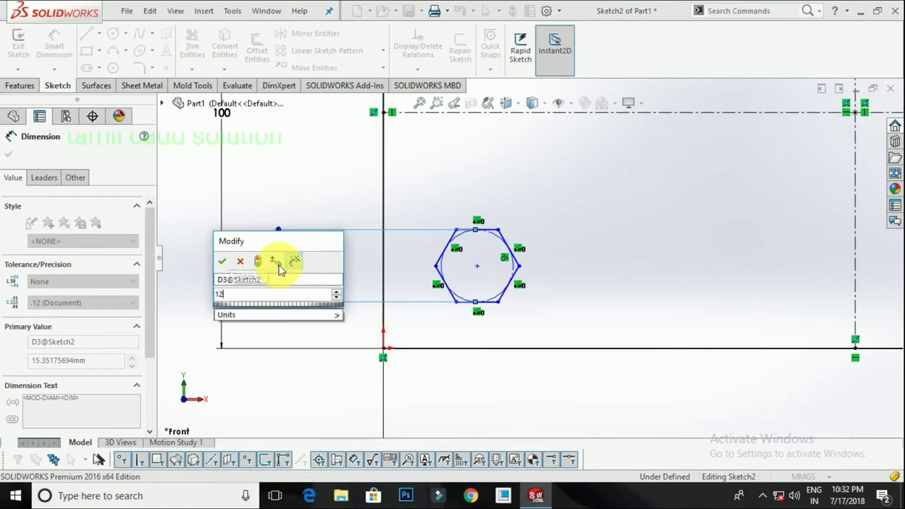
key("Return")
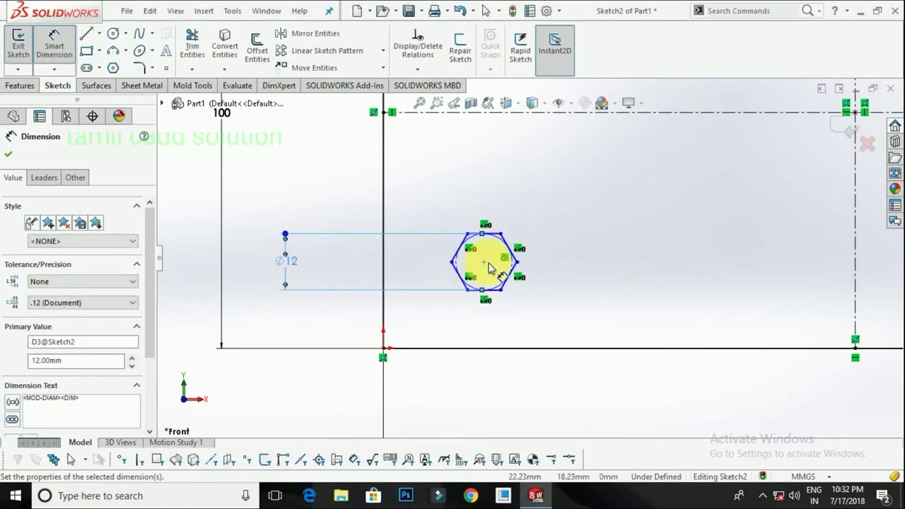
- Dimension the hexagon centre 20 mm above the rectangle's bottom edge
left_click(484, 264)
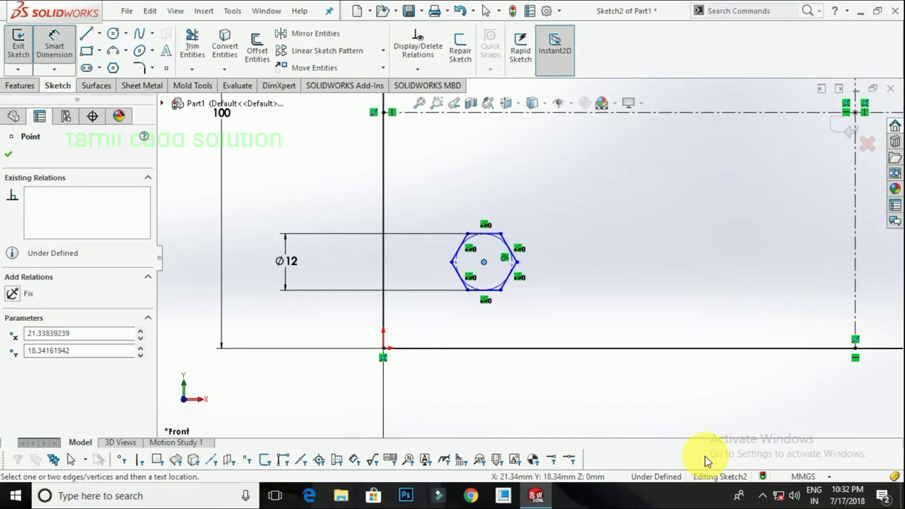
left_click(493, 348)
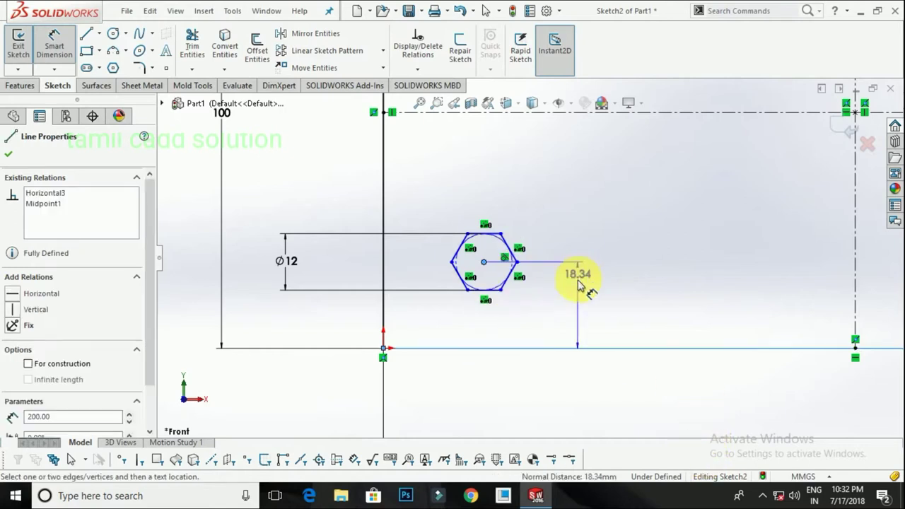
left_click(577, 304)
type("20")
key("Return")
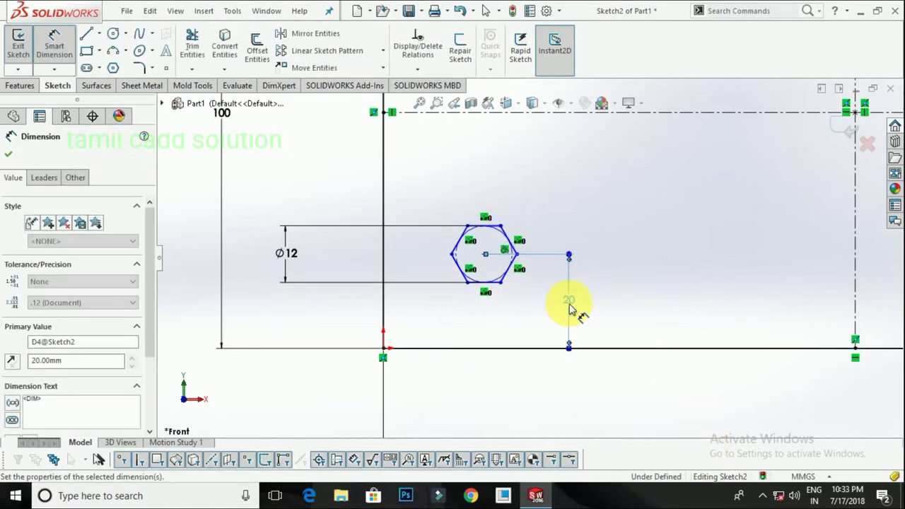
- Dimension the hexagon centre 20 mm from the rectangle's left edge
left_click_drag(384, 259, 483, 259)
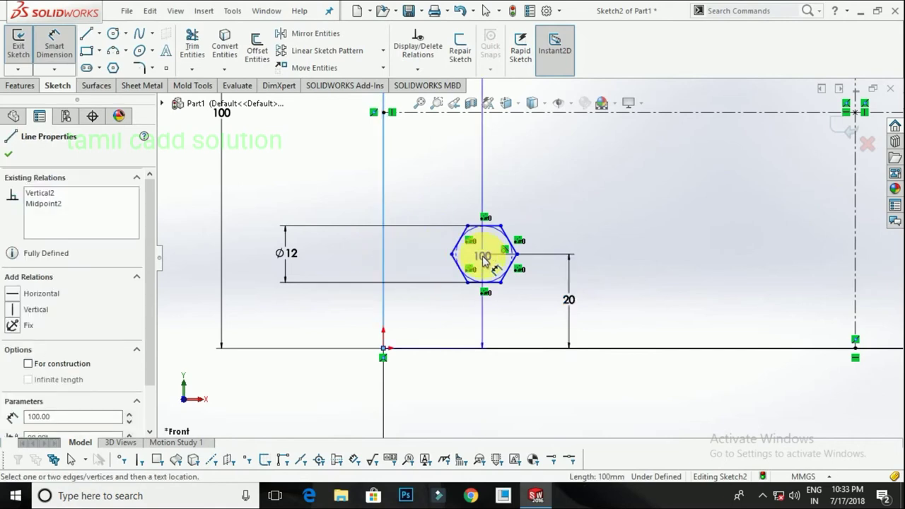
left_click(483, 255)
left_click(424, 321)
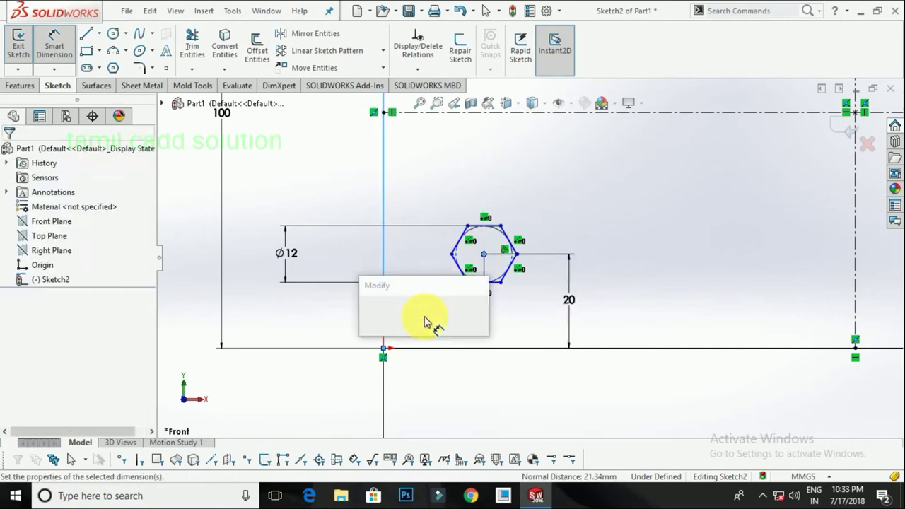
type("20")
key("Return")
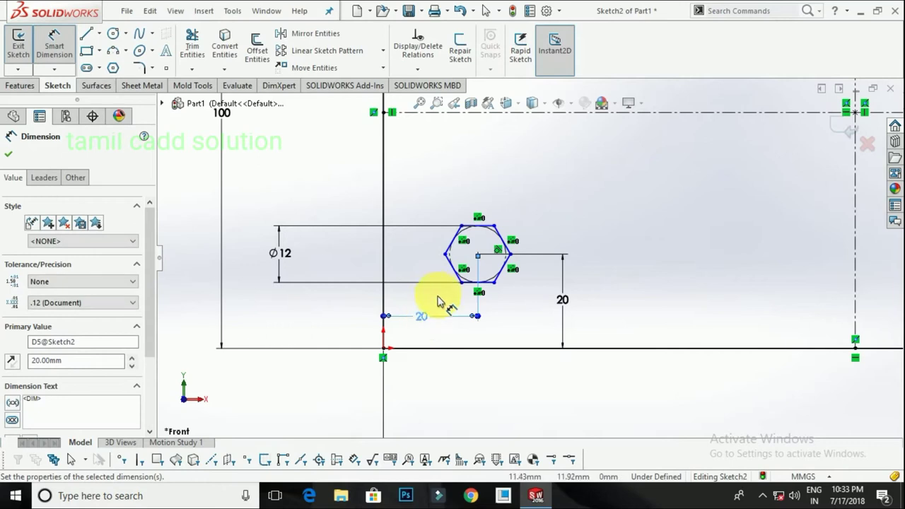
- Fit the sketch in view, zoom to check it, and exit Smart Dimension
right_click(313, 318)
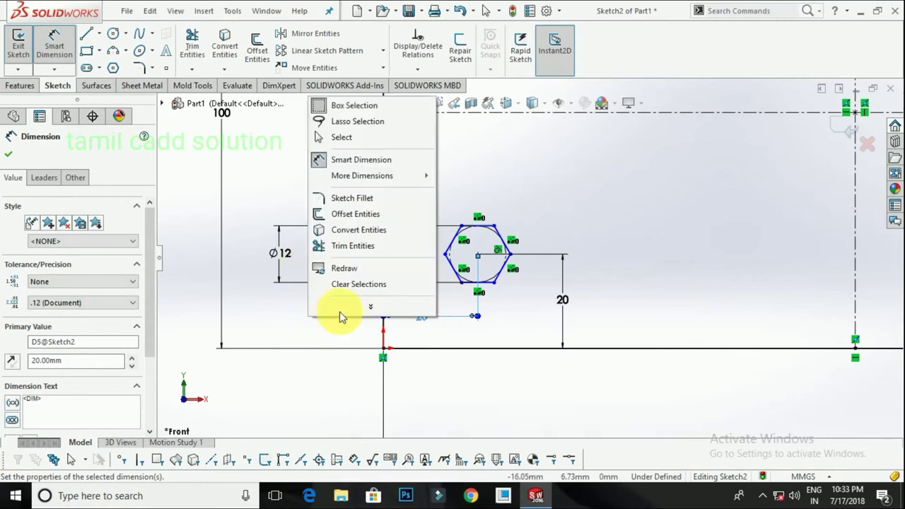
left_click(283, 191)
key("f")
scroll(698, 196, "down", 3)
scroll(525, 233, "up", 3)
scroll(390, 313, "down", 1)
scroll(456, 261, "down", 3)
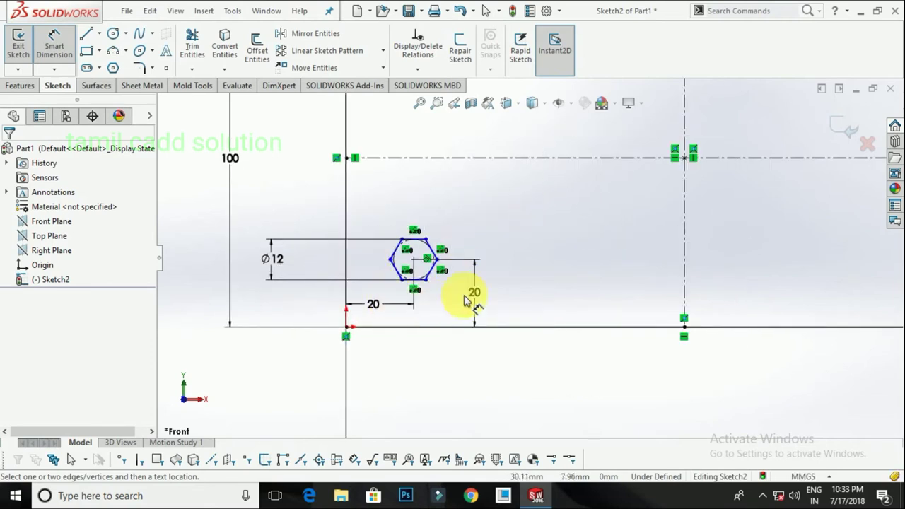
right_click(514, 259)
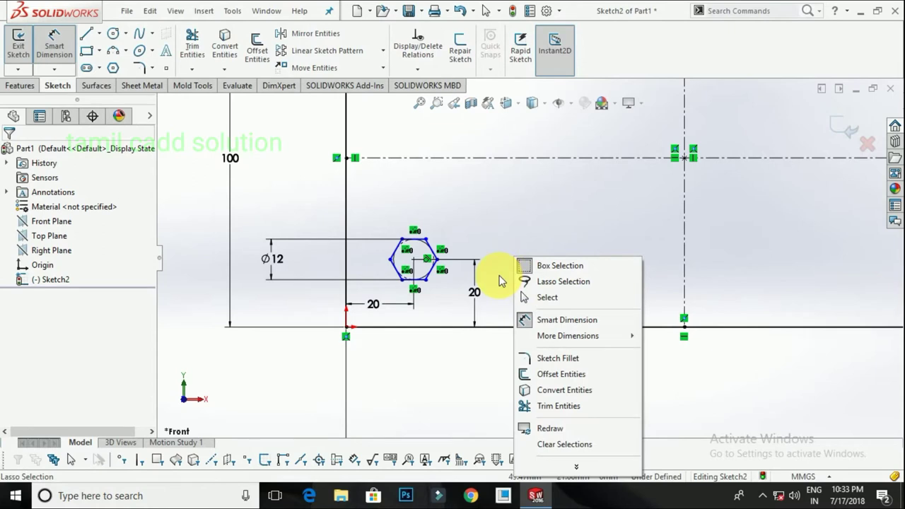
left_click(494, 285)
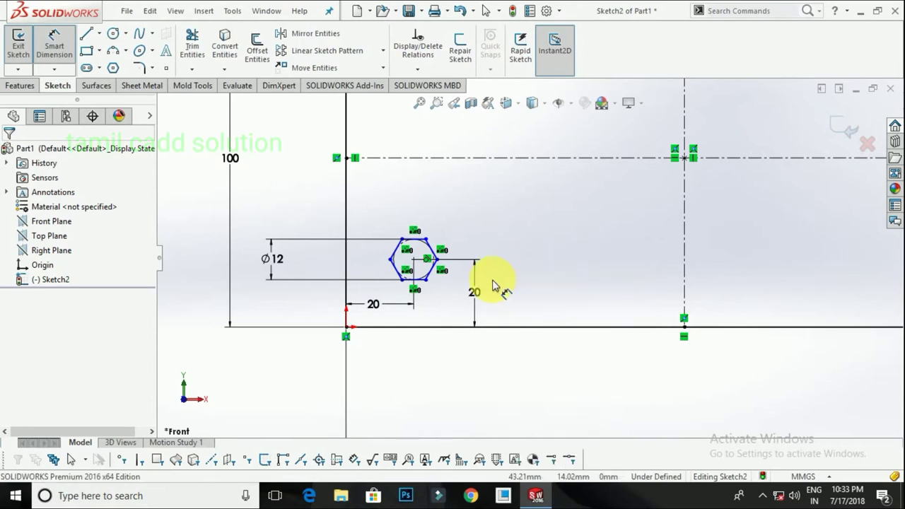
key("Escape")
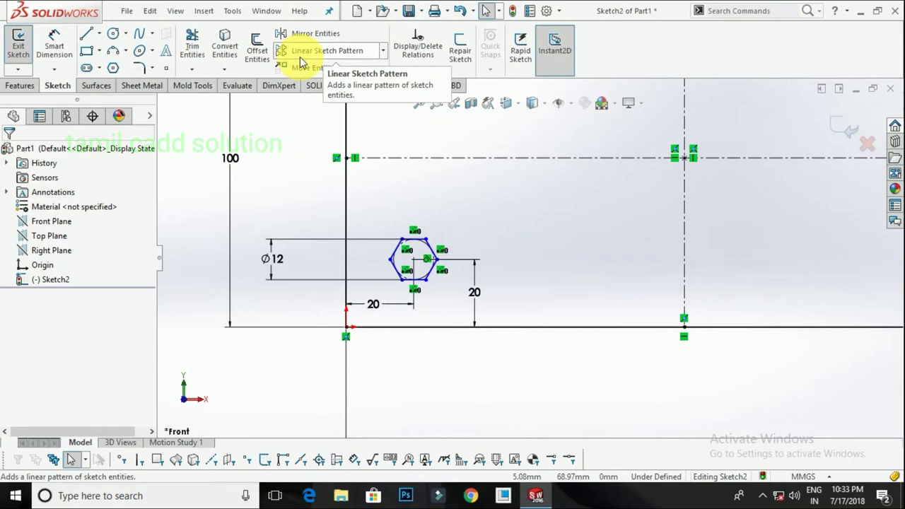
- Start a Linear Sketch Pattern and select all the hexagon's edges as entities to pattern
left_click(300, 62)
scroll(420, 258, "up", 2)
scroll(590, 289, "up", 2)
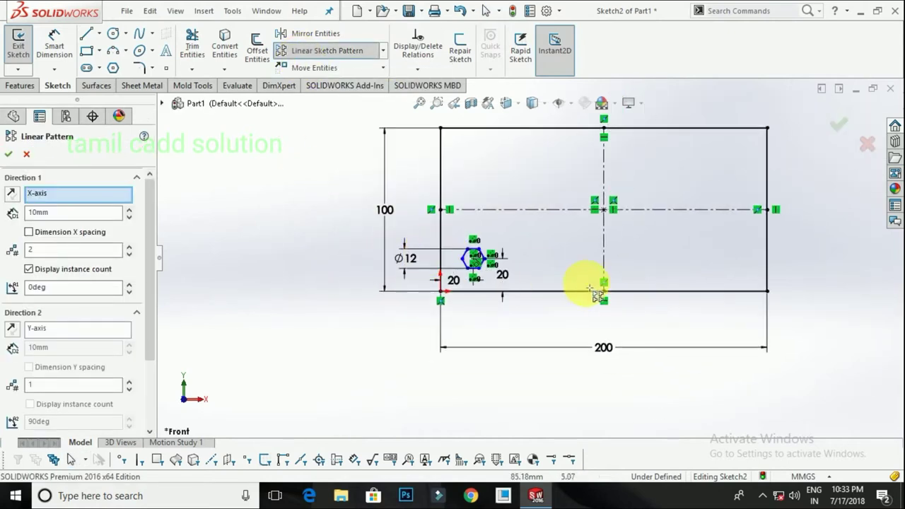
scroll(589, 289, "down", 2)
left_click_drag(147, 348, 144, 394)
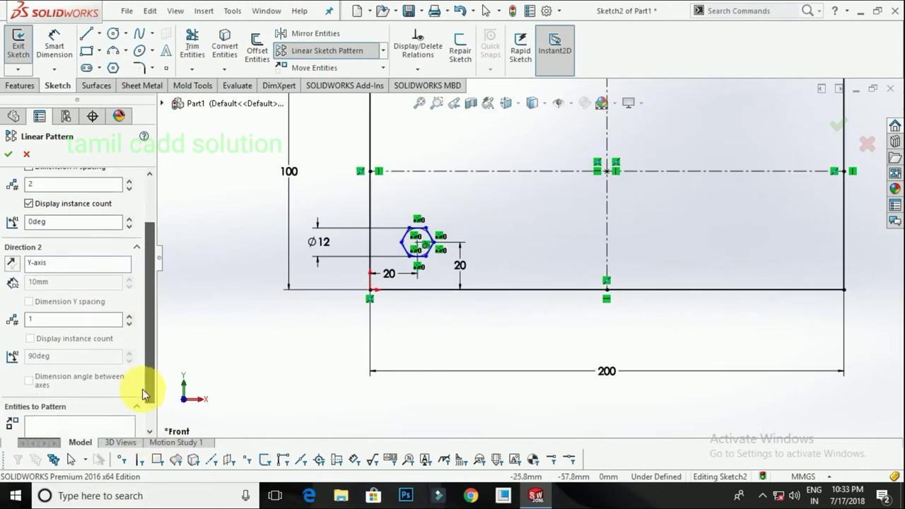
scroll(143, 395, "down", 1)
left_click(48, 393)
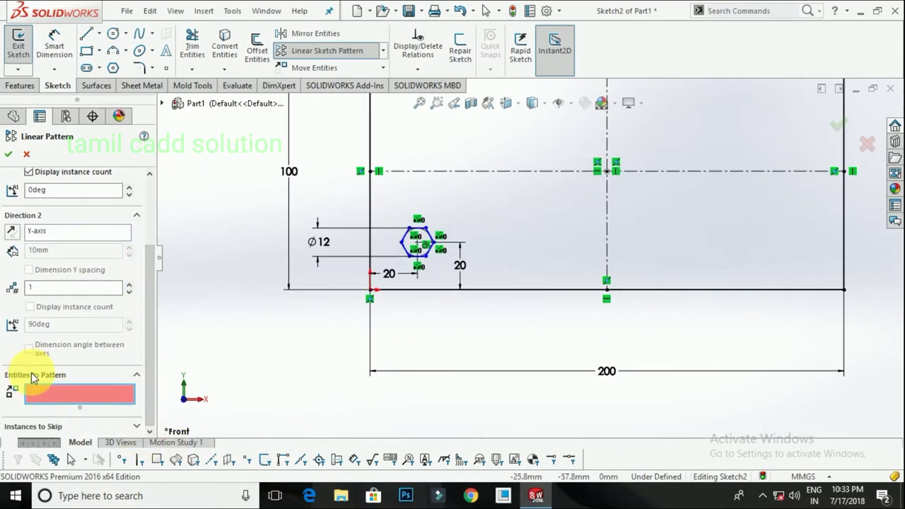
scroll(417, 243, "down", 3)
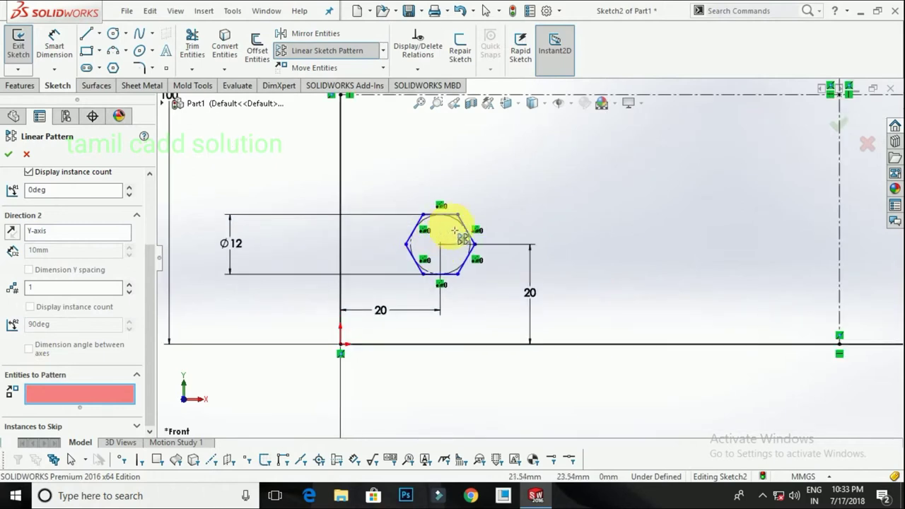
left_click(473, 233)
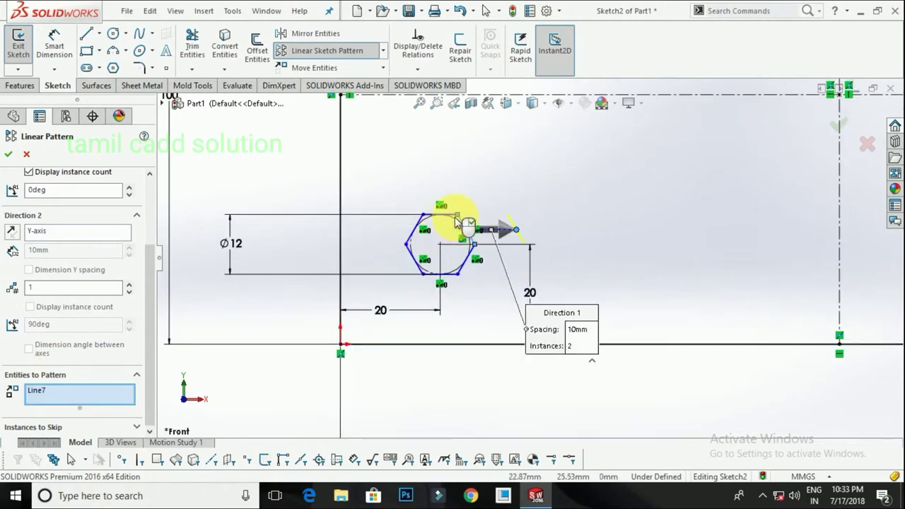
left_click(450, 215)
left_click(414, 227)
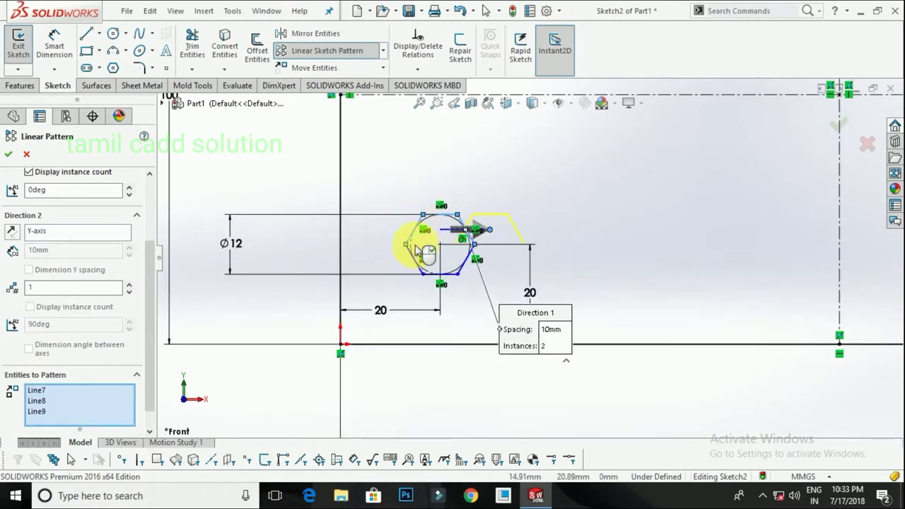
left_click(415, 259)
left_click(440, 276)
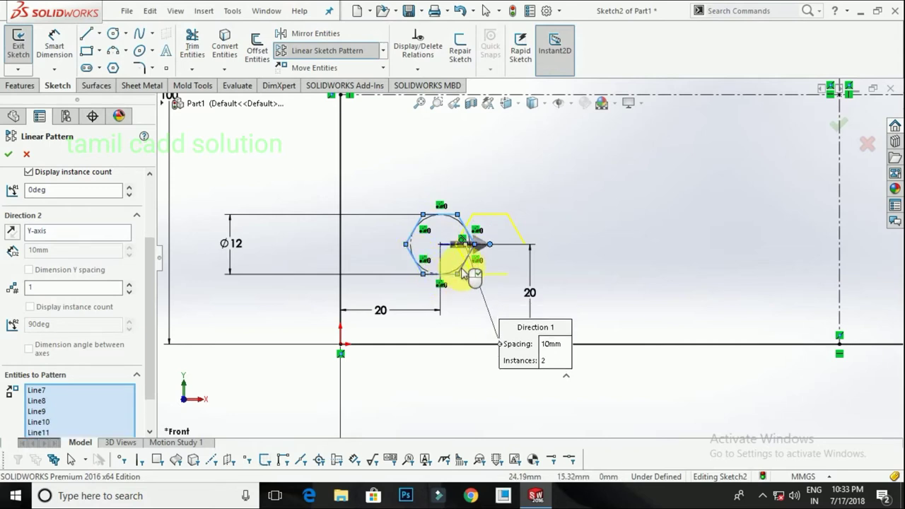
scroll(521, 252, "down", 2)
scroll(515, 259, "up", 2)
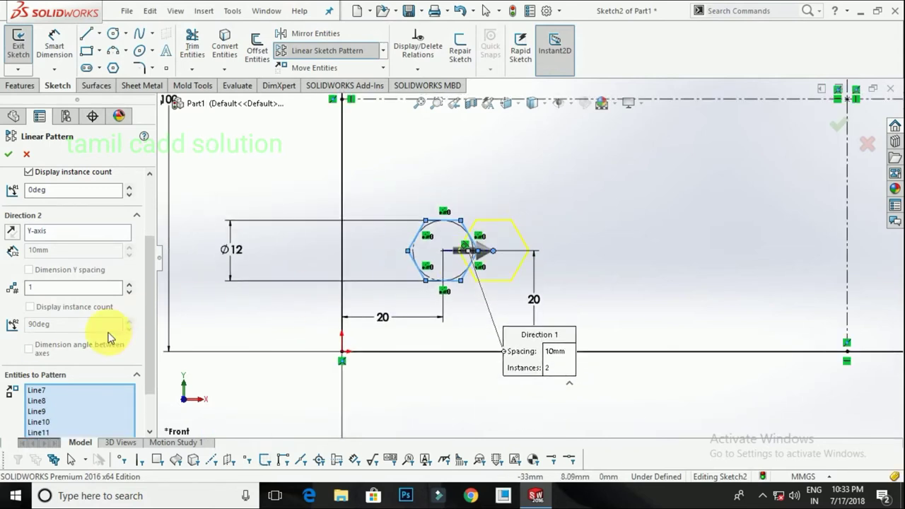
left_click_drag(151, 261, 148, 209)
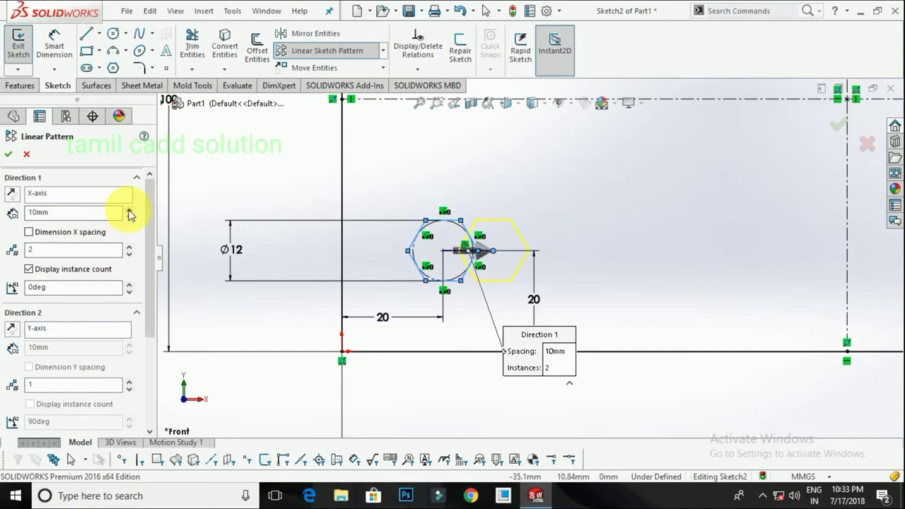
- Set Direction 1 to 9 copies at 20 mm spacing
left_click(129, 247)
left_click(128, 247)
left_click(129, 247)
left_click(129, 247)
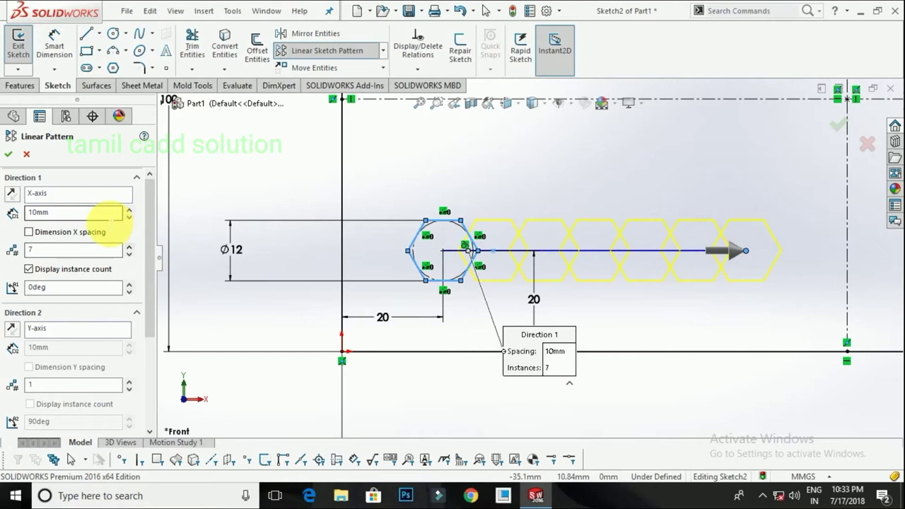
left_click(128, 208)
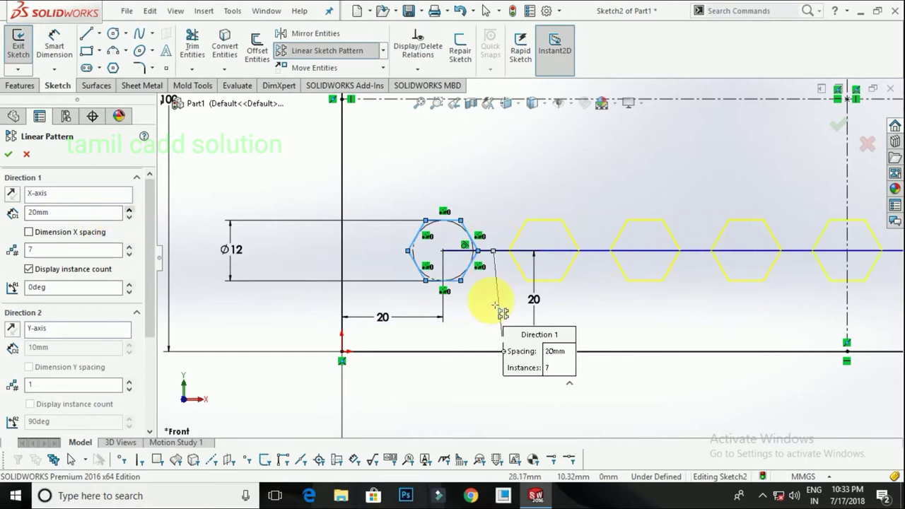
scroll(495, 302, "up", 3)
scroll(537, 265, "down", 2)
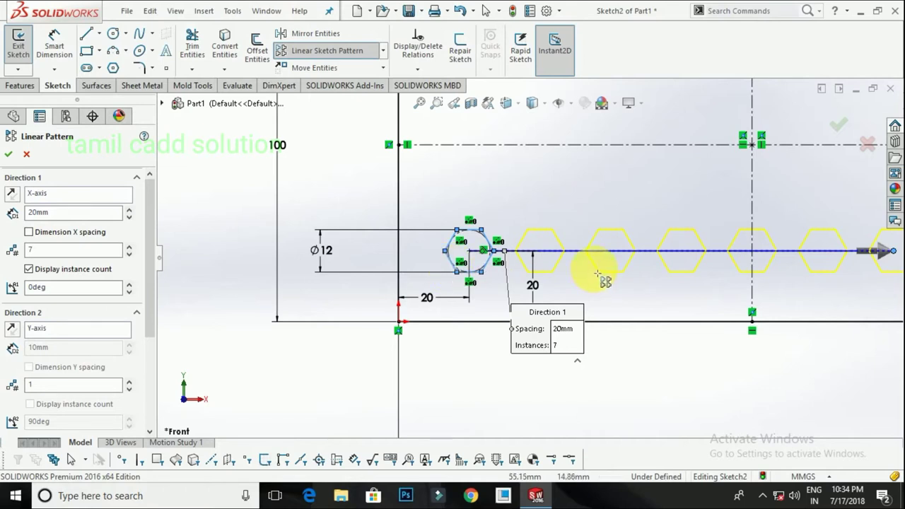
scroll(595, 276, "up", 3)
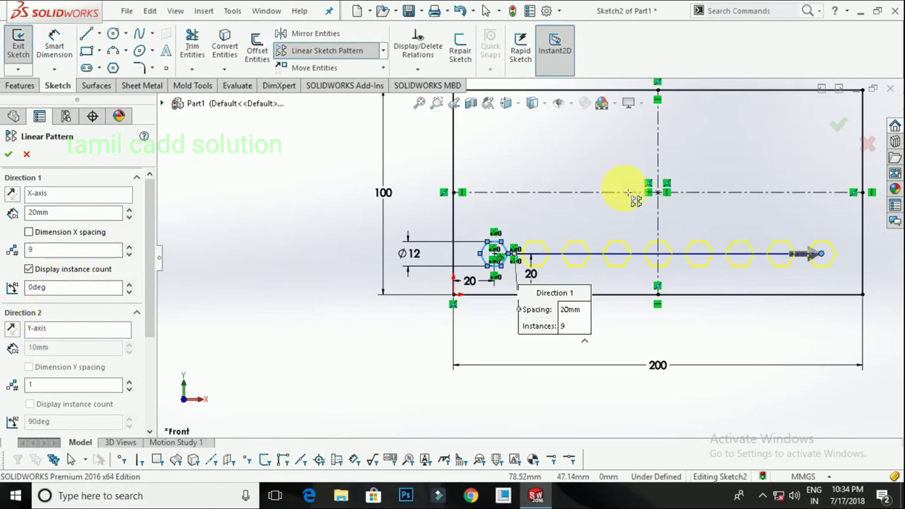
type("9")
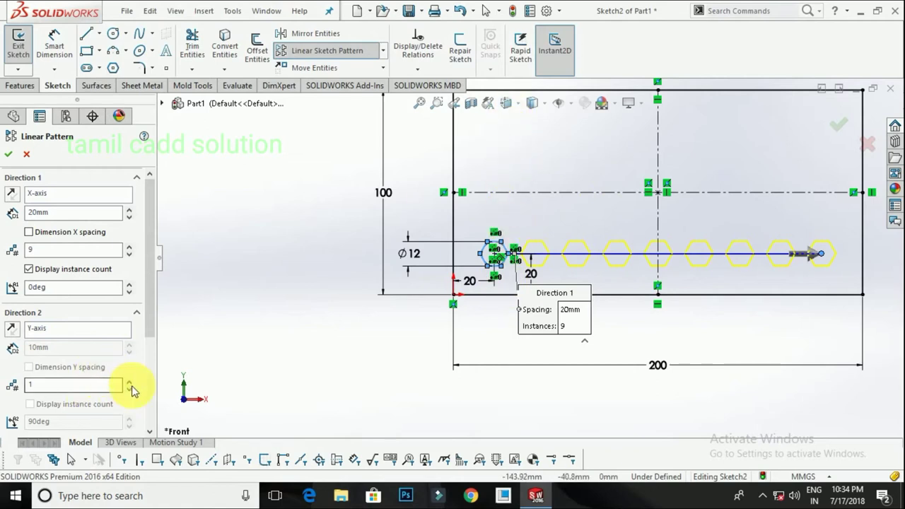
- Set Direction 2 to 4 rows at 20 mm spacing
left_click(129, 381)
left_click(128, 381)
left_click(129, 381)
left_click(129, 381)
left_click(129, 381)
left_click(128, 343)
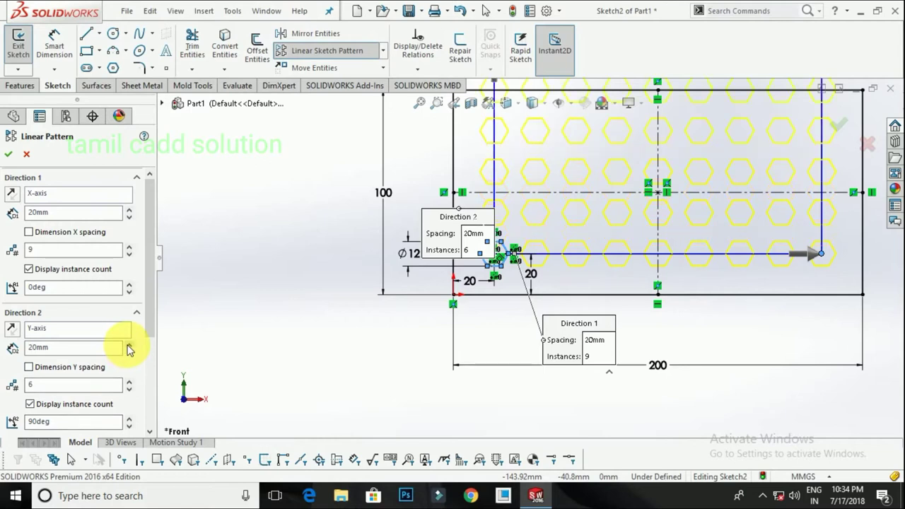
key("f")
scroll(570, 177, "down", 2)
scroll(562, 208, "down", 2)
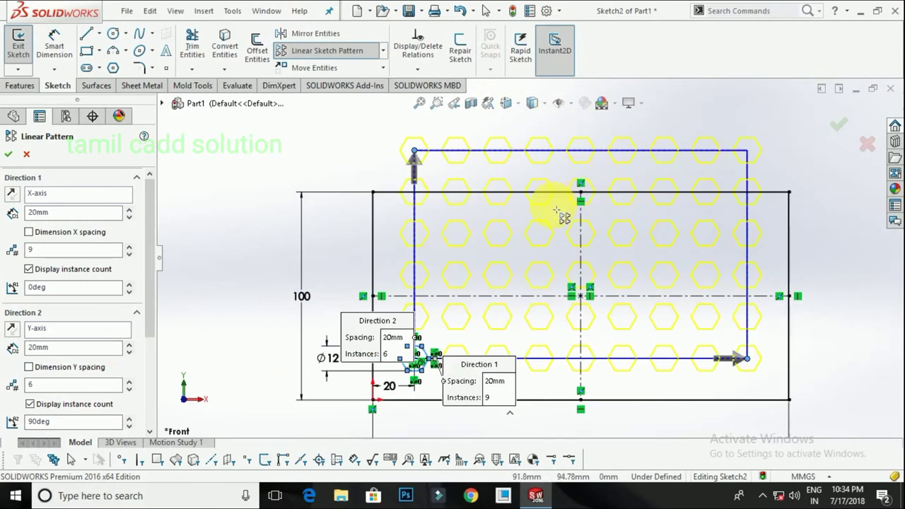
left_click(130, 389)
left_click(129, 389)
scroll(497, 338, "up", 1)
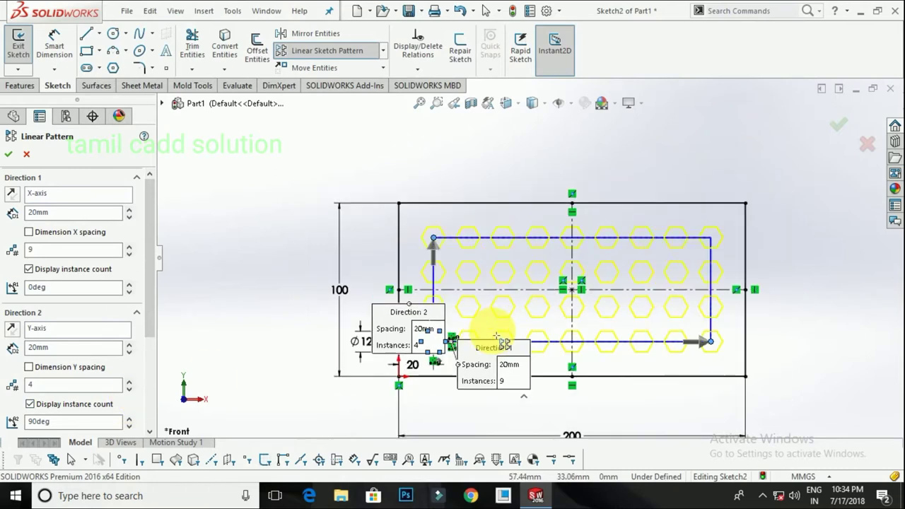
scroll(642, 330, "down", 2)
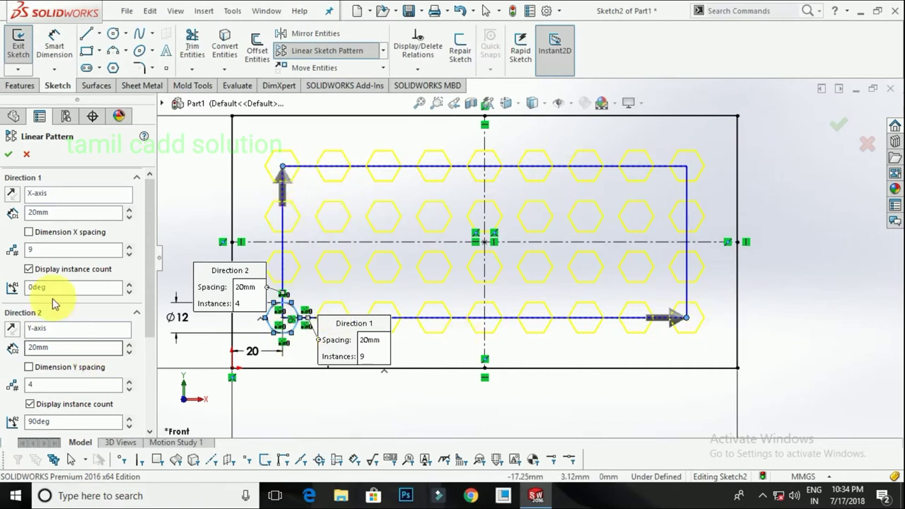
- Accept the 9 × 4 hexagon pattern and agree to hide its sketch relations
left_click(9, 155)
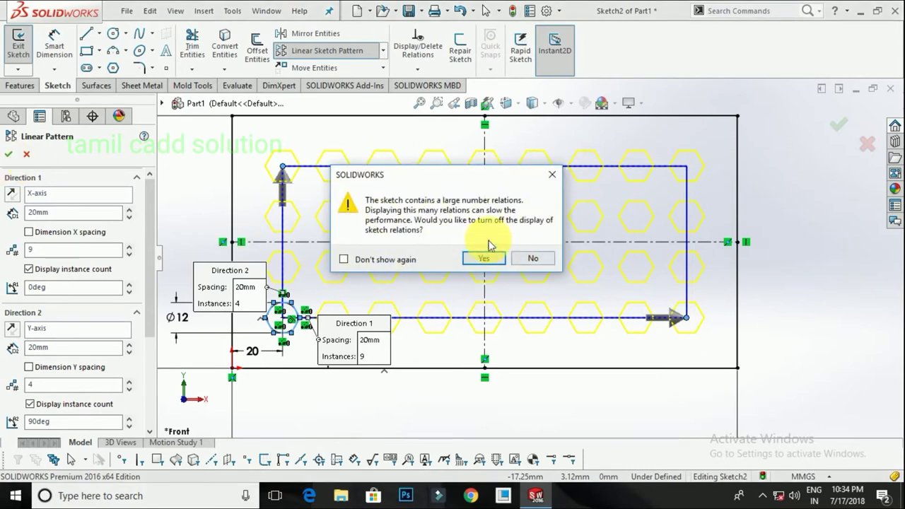
left_click(479, 260)
scroll(495, 276, "up", 3)
scroll(529, 297, "down", 3)
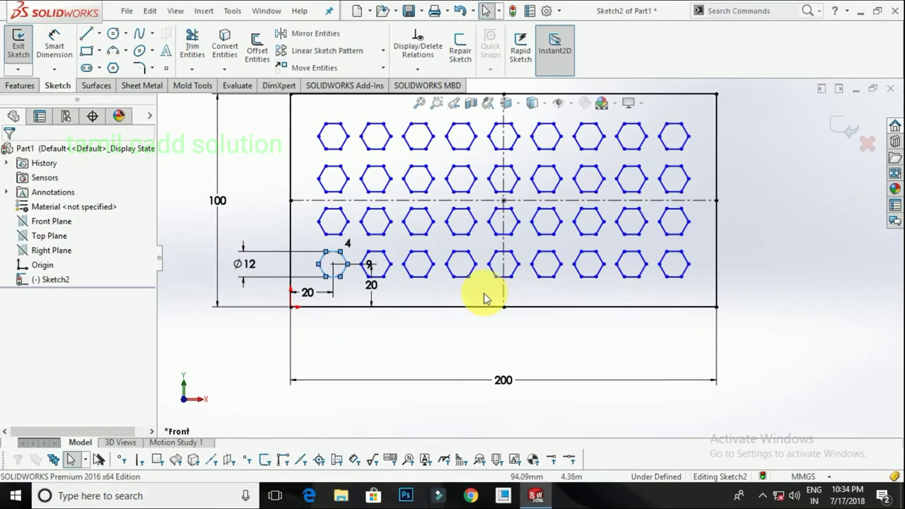
- Undo the hexagon pattern and reselect the original hexagon with its dimensions
left_click(577, 307)
left_click(574, 338)
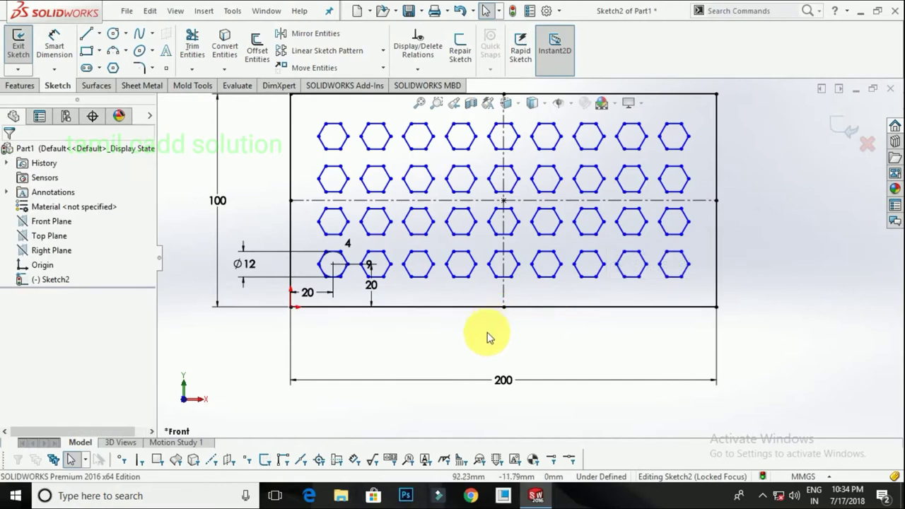
key("ctrl+z")
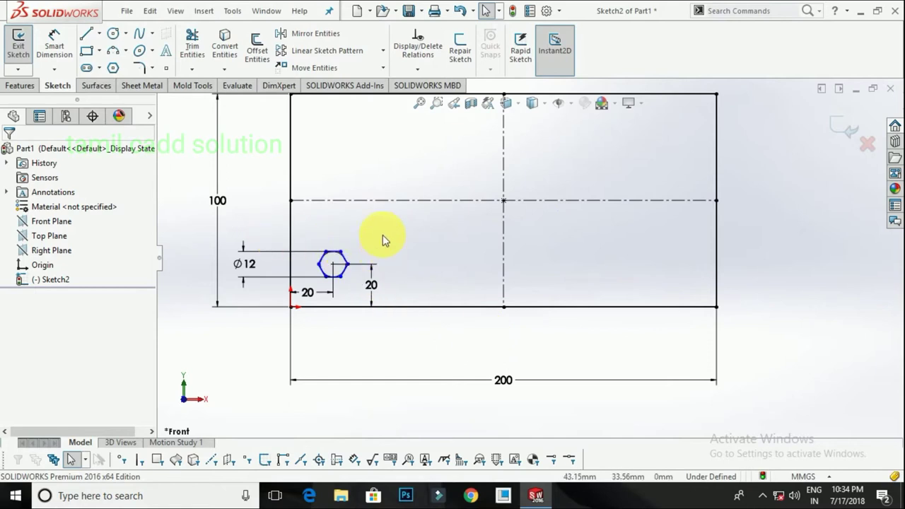
left_click_drag(382, 236, 312, 284)
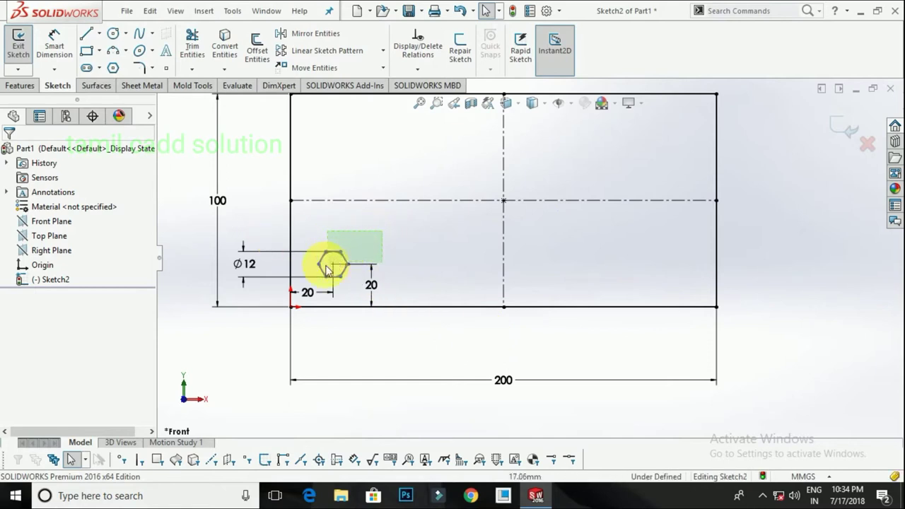
- Recreate the linear pattern with 9 copies and 4 rows at 20 mm spacing
left_click(283, 50)
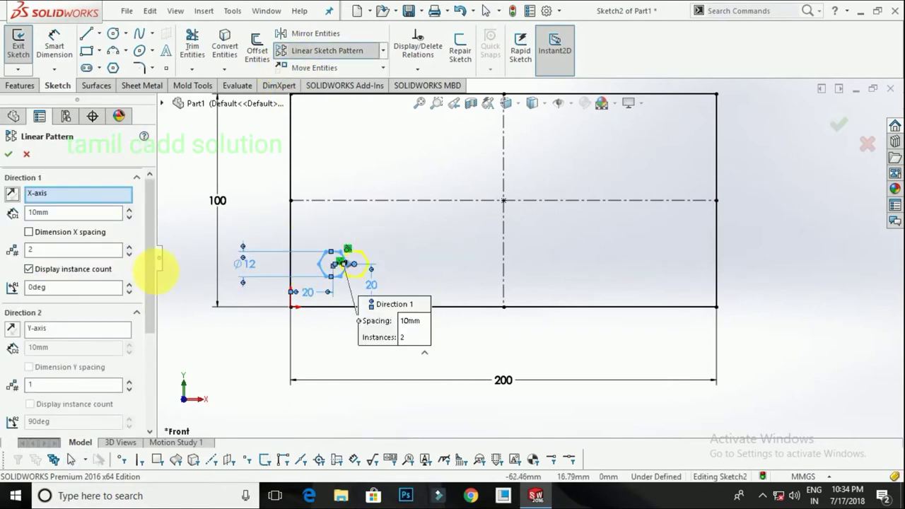
scroll(141, 276, "down", 1)
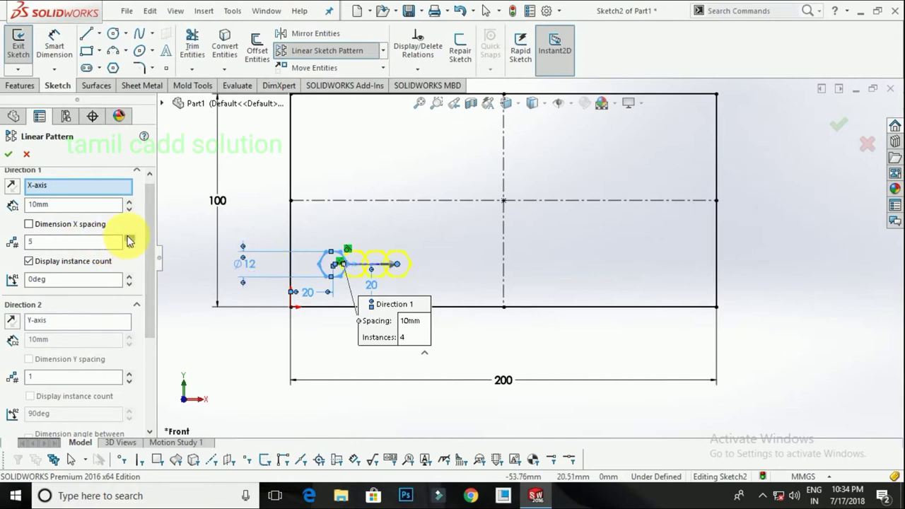
left_click(130, 201)
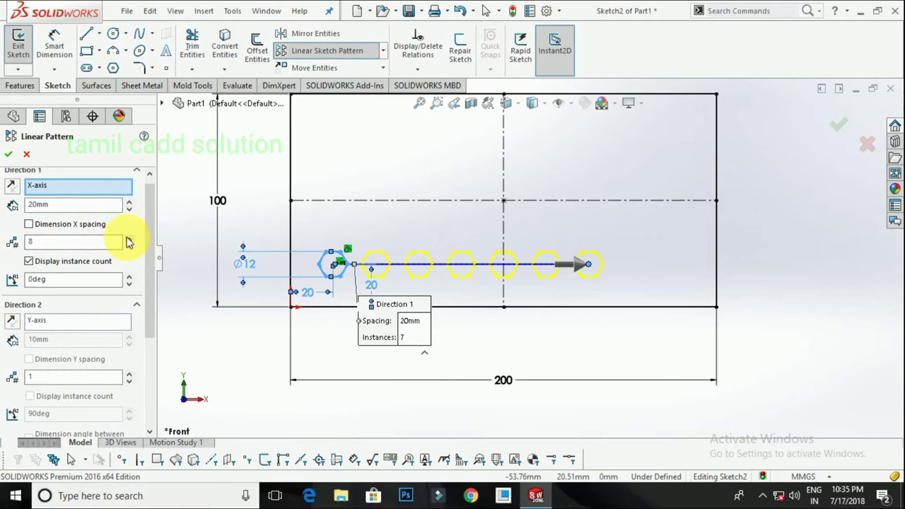
left_click(129, 240)
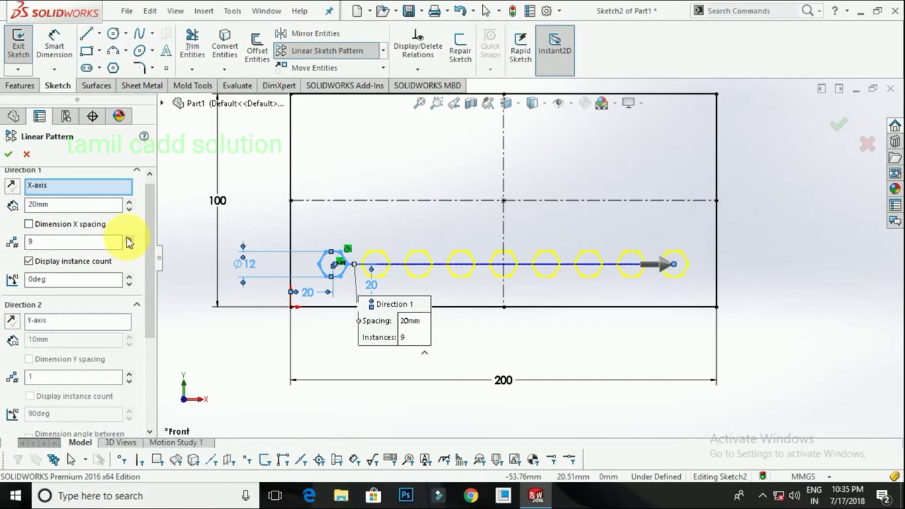
left_click(129, 373)
left_click(129, 374)
left_click(129, 373)
left_click(128, 373)
left_click(129, 337)
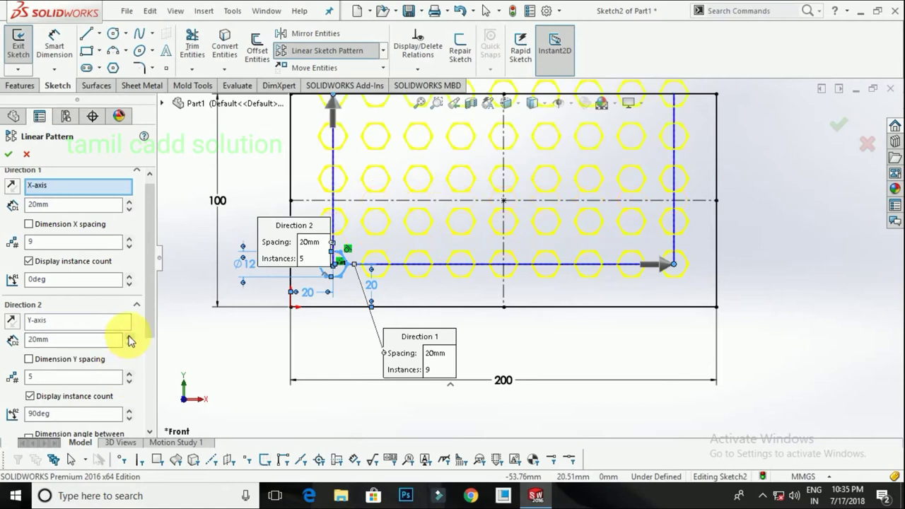
left_click(129, 387)
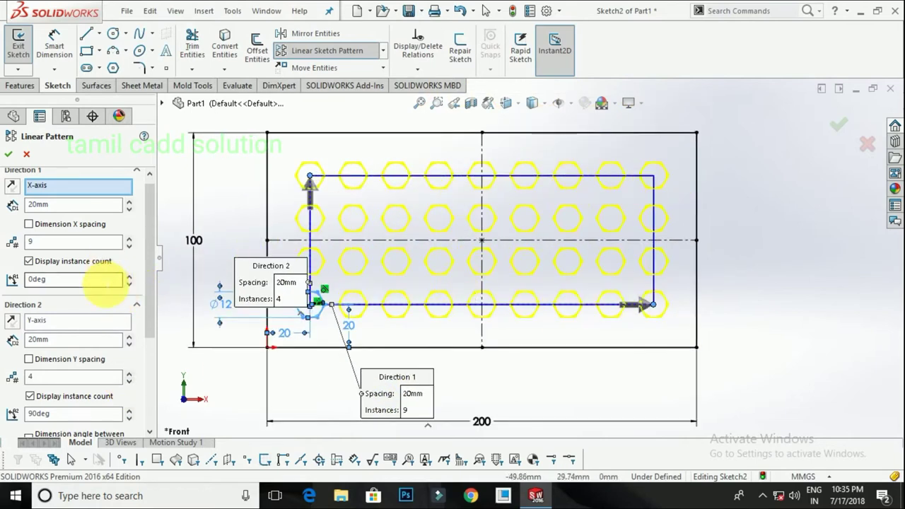
- Tilt the Direction 1 angle of the pattern to 5°
double_click(63, 281)
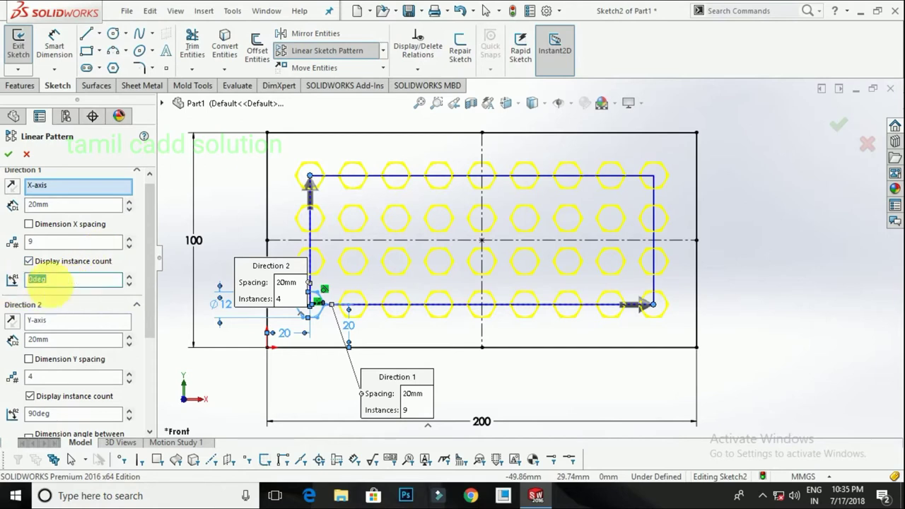
left_click(130, 278)
left_click(130, 278)
left_click(130, 278)
left_click(130, 277)
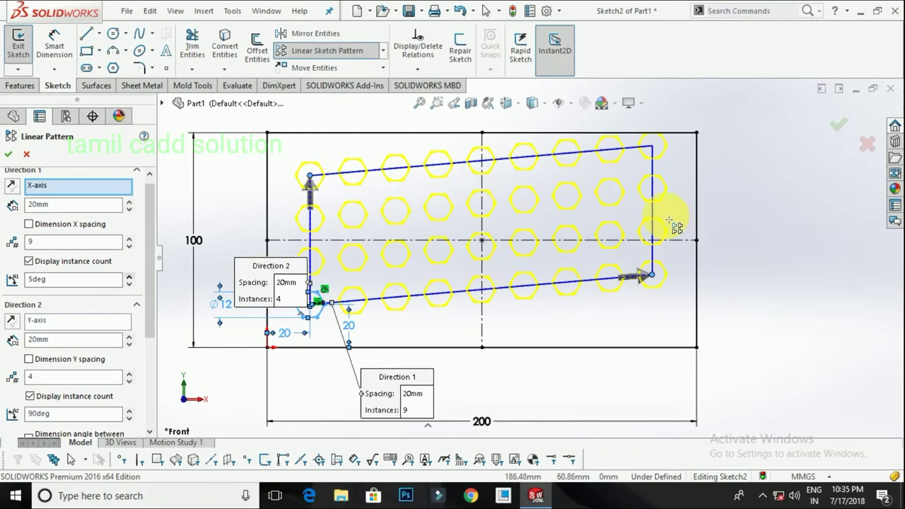
- Set the Direction 2 angle to 101° and accept the skewed pattern
left_click_drag(151, 339, 140, 398)
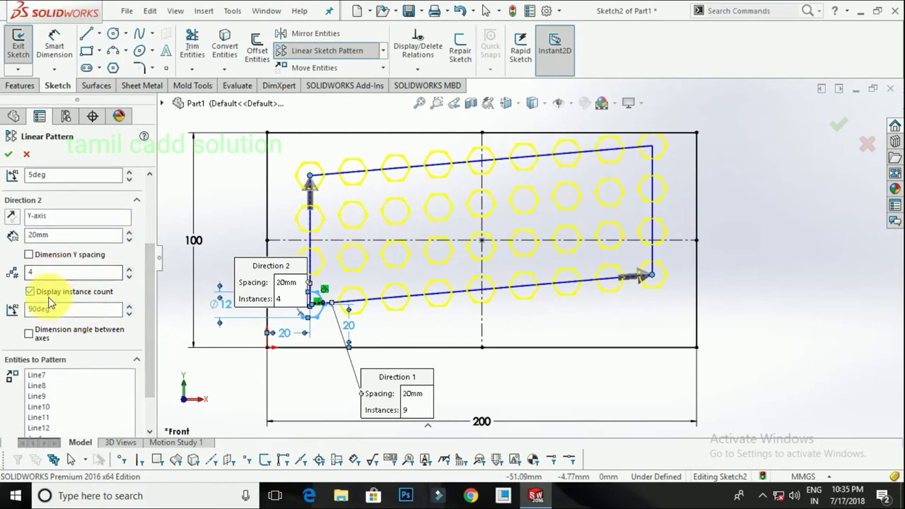
left_click(127, 307)
left_click(128, 307)
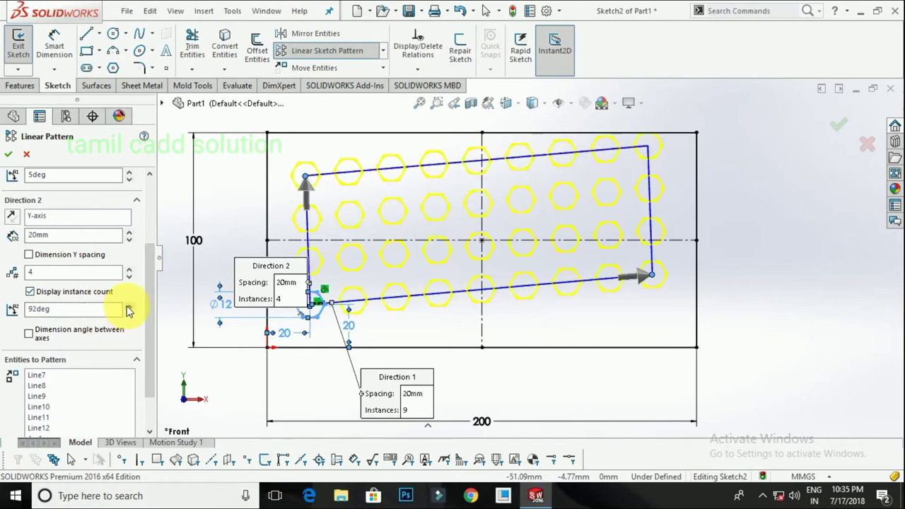
left_click(128, 306)
left_click(128, 306)
left_click(128, 305)
left_click(128, 306)
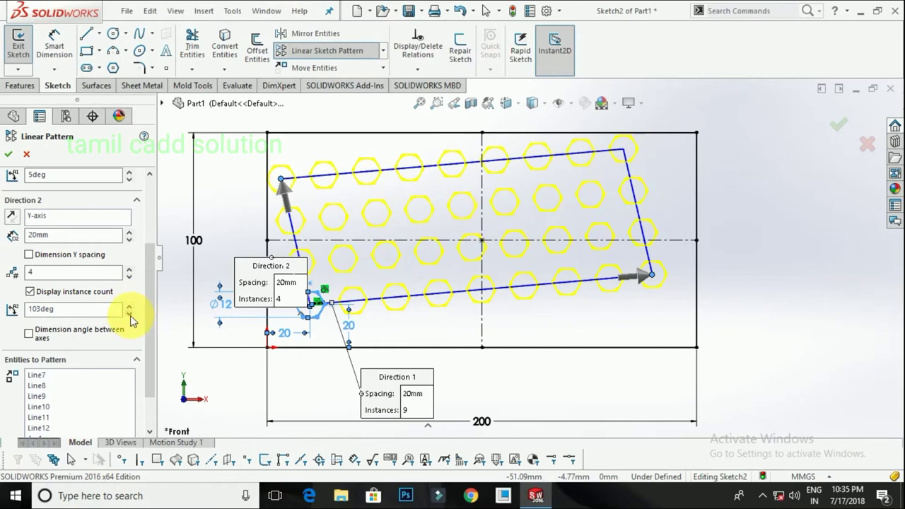
left_click(130, 315)
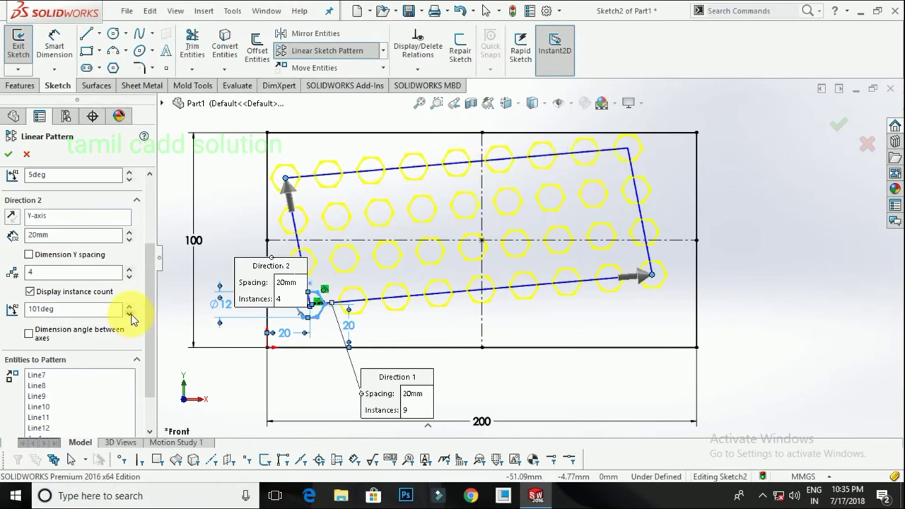
left_click(9, 154)
- Begin a dimension between two neighbouring hexagon centres, then cancel it
scroll(669, 299, "up", 3)
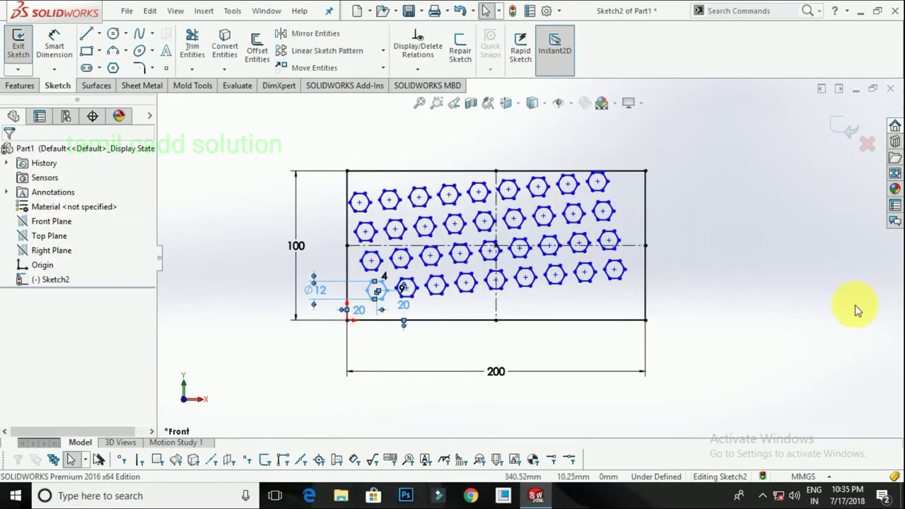
scroll(446, 260, "down", 2)
scroll(346, 312, "down", 2)
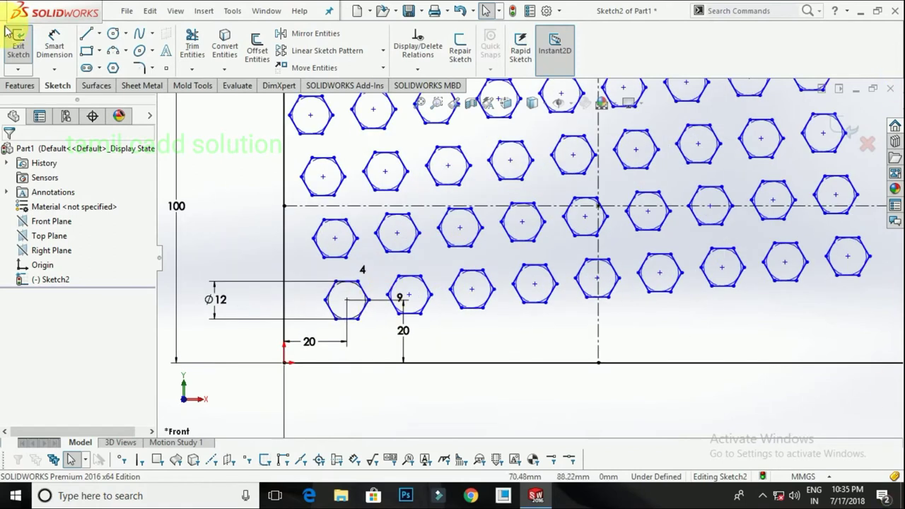
left_click(43, 41)
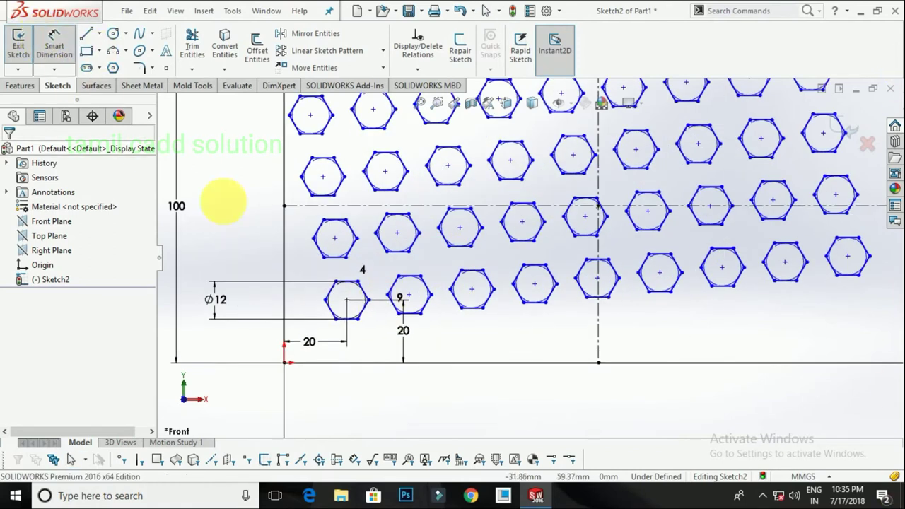
left_click(335, 239)
left_click(397, 234)
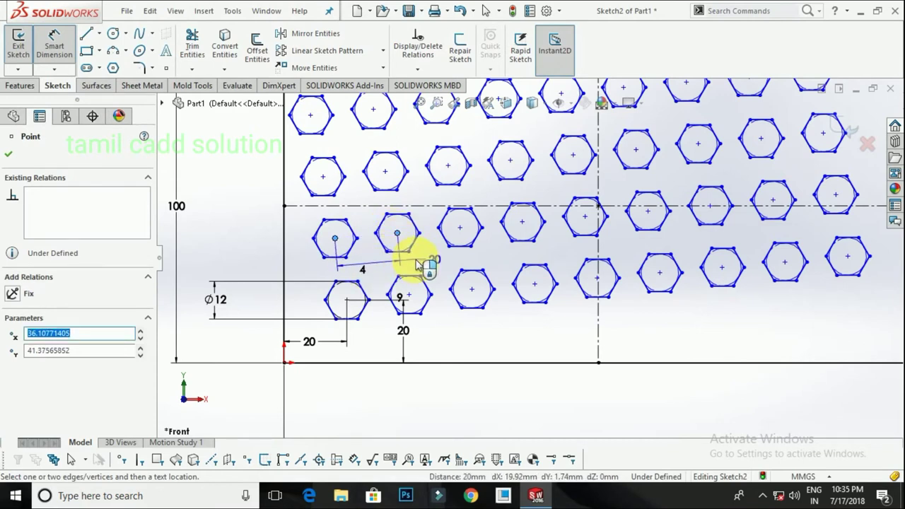
key("Escape")
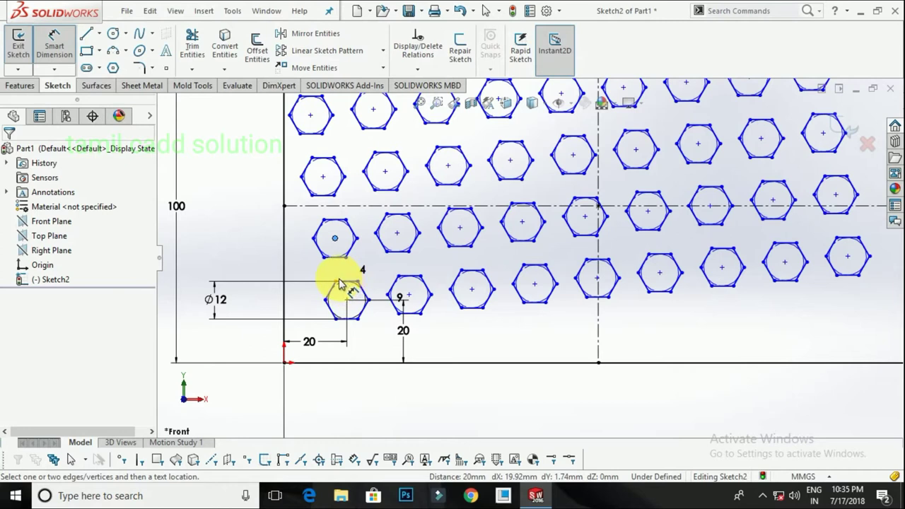
- Box-select the whole sketch and delete all geometry, choosing Yes to All
key("f")
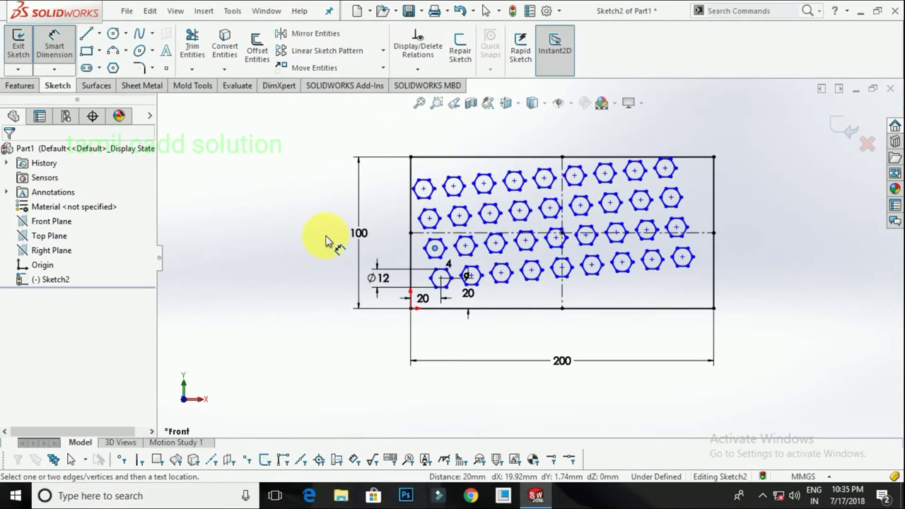
left_click_drag(304, 149, 764, 398)
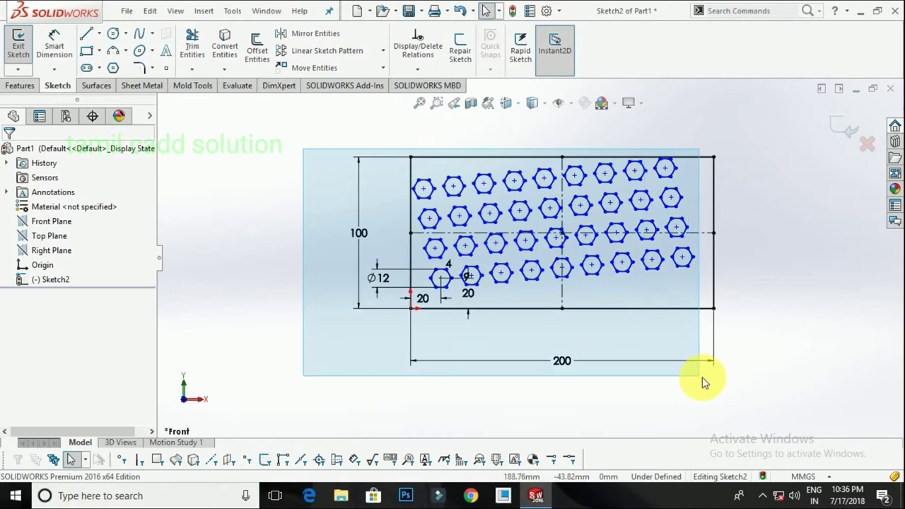
key("Delete")
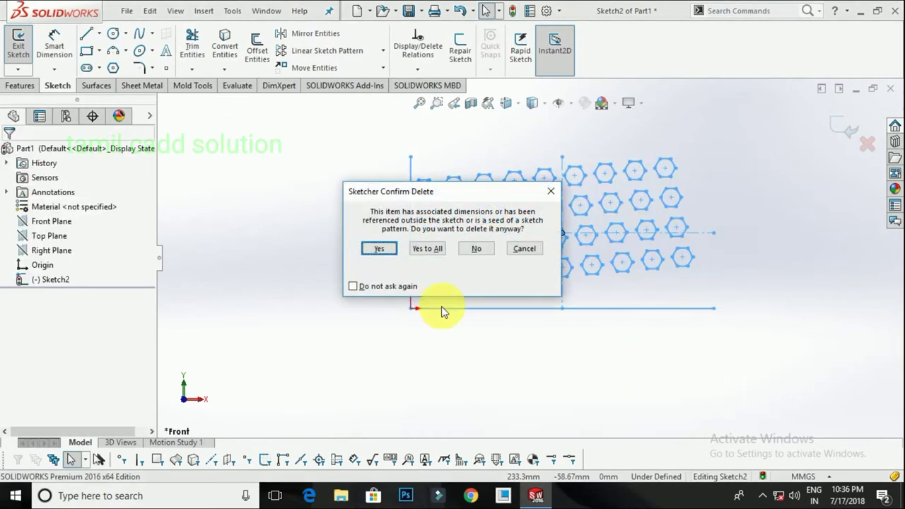
left_click(426, 254)
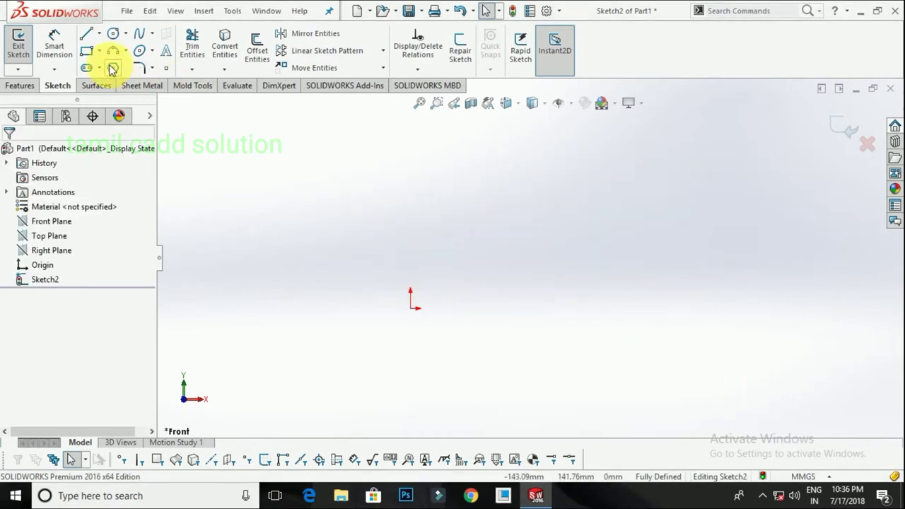
- Draw a circle centred on the origin and give it a 150 mm diameter
left_click(113, 36)
left_click(411, 307)
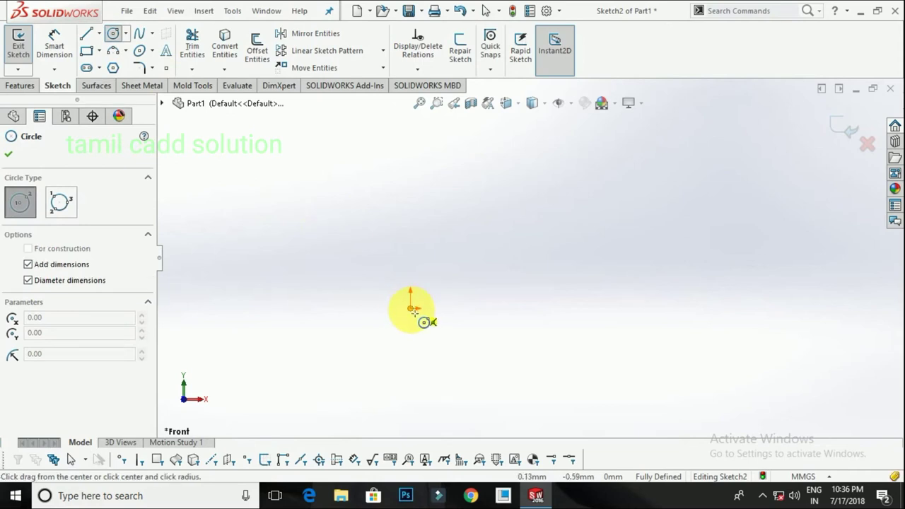
key("Return")
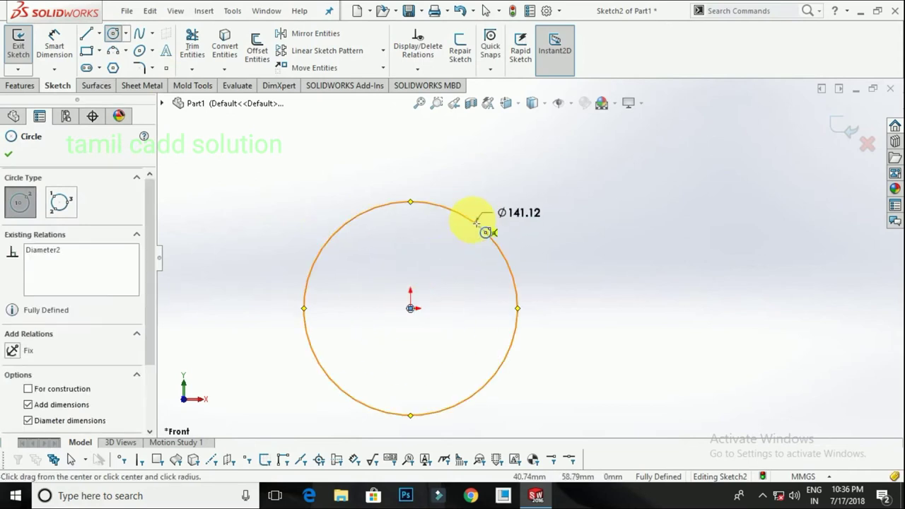
right_click(453, 251)
left_click(466, 258)
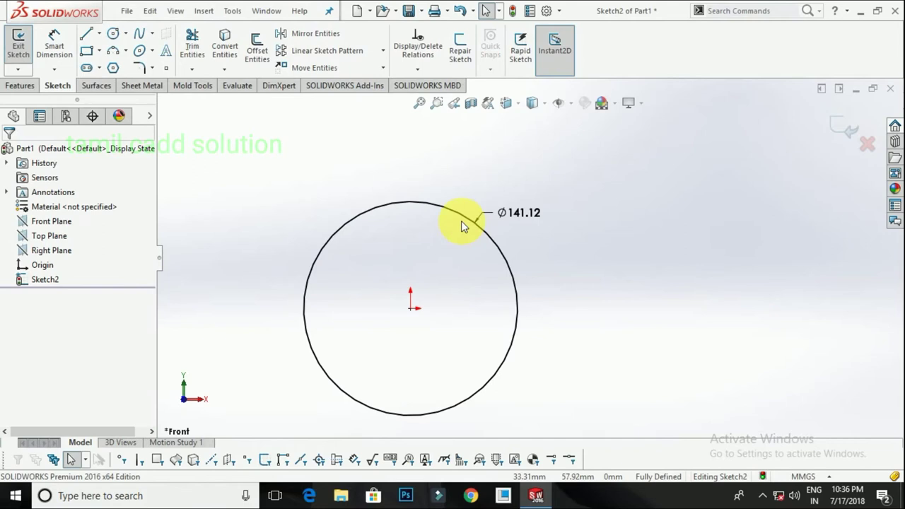
double_click(527, 212)
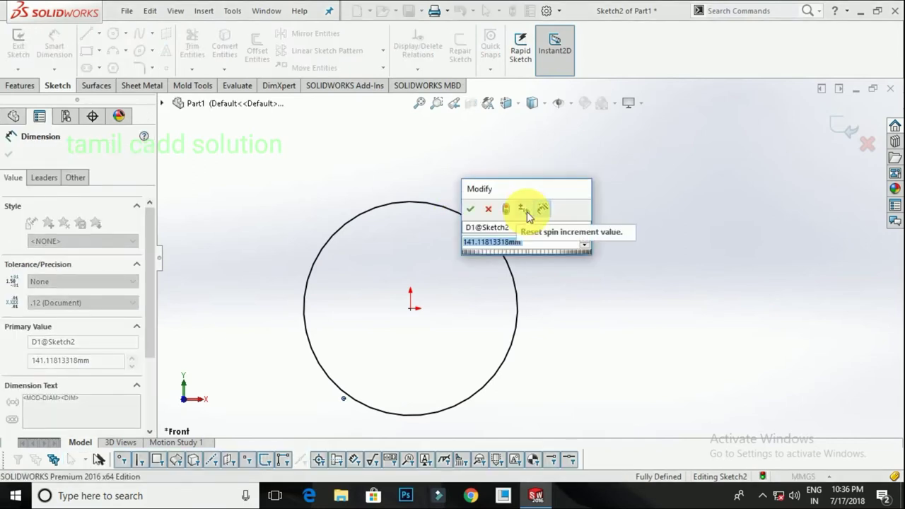
type("50")
key("BackSpace")
key("BackSpace")
type("150")
key("Return")
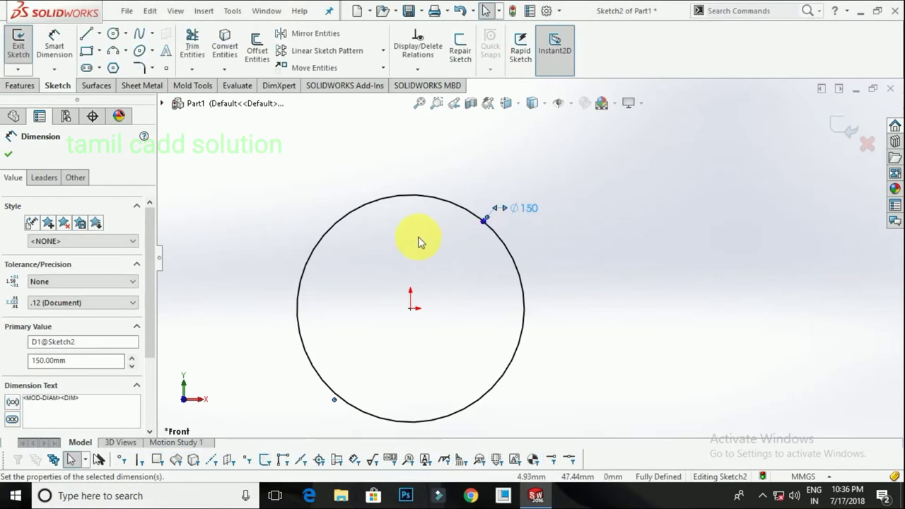
- Make the 150 mm circle construction geometry
left_click(432, 198)
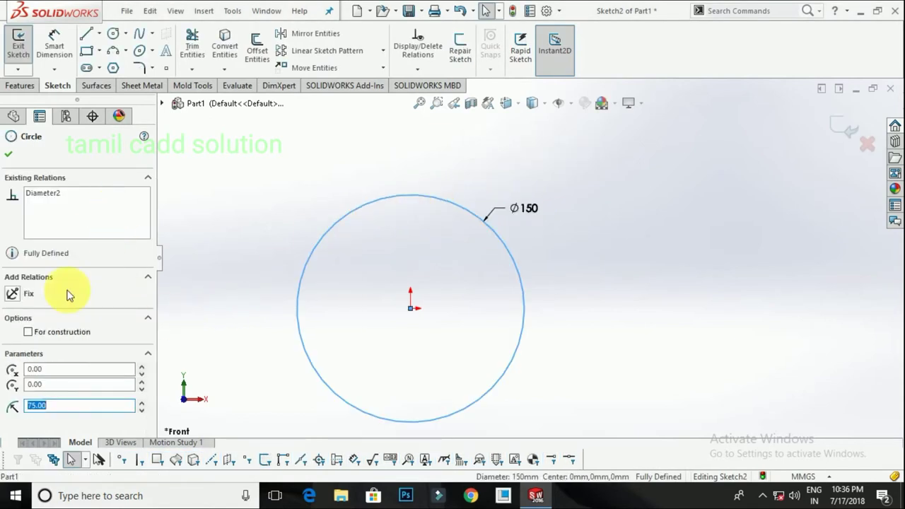
left_click(43, 331)
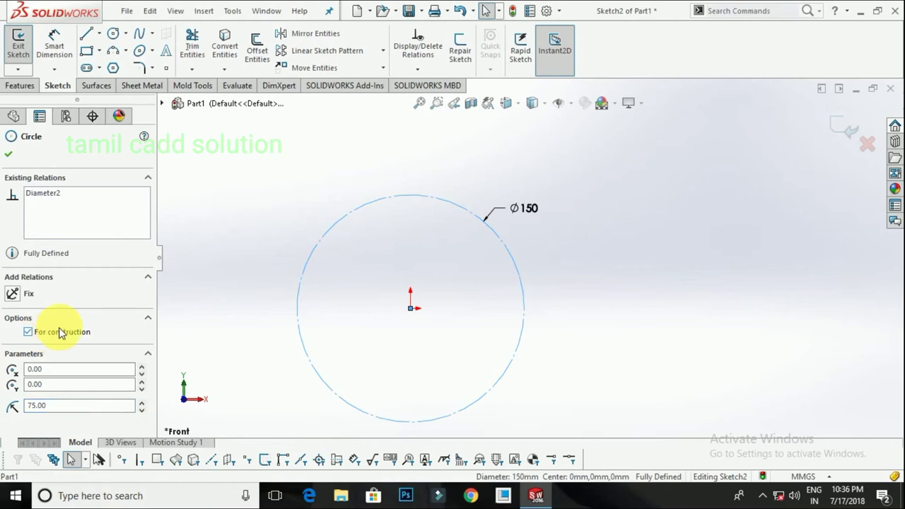
left_click(233, 255)
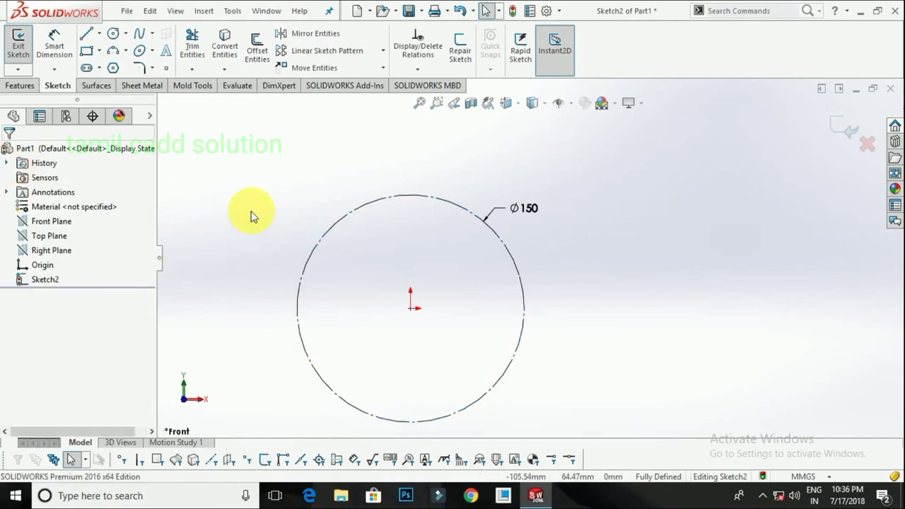
left_click(343, 225)
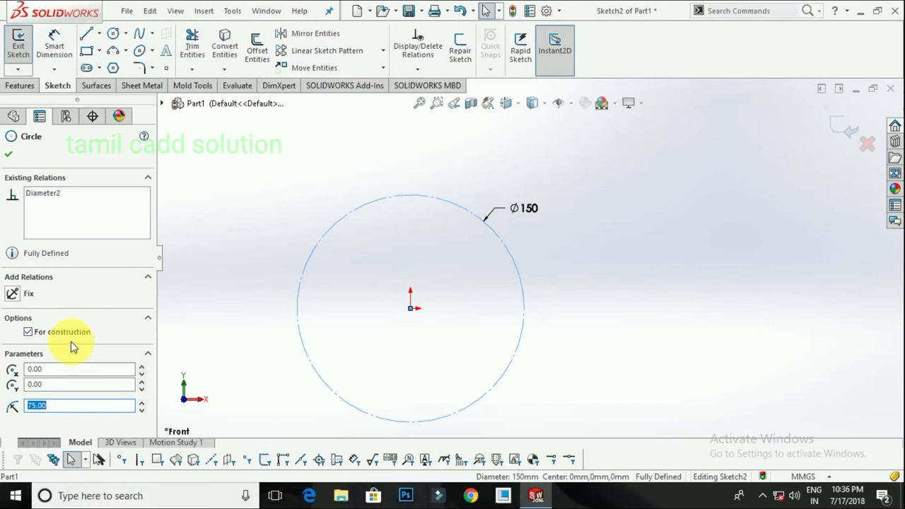
left_click(235, 227)
- Draw a 20 mm circle centred on the construction circle's top point
left_click(113, 33)
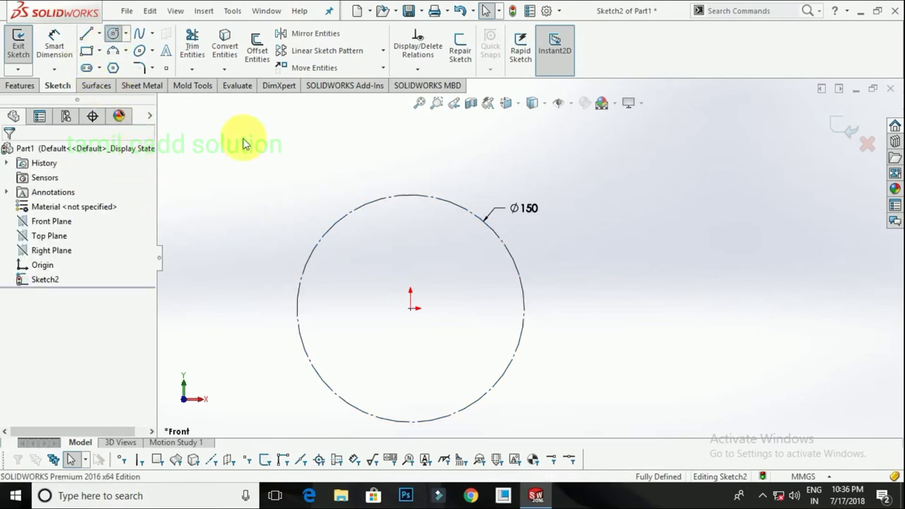
left_click(411, 195)
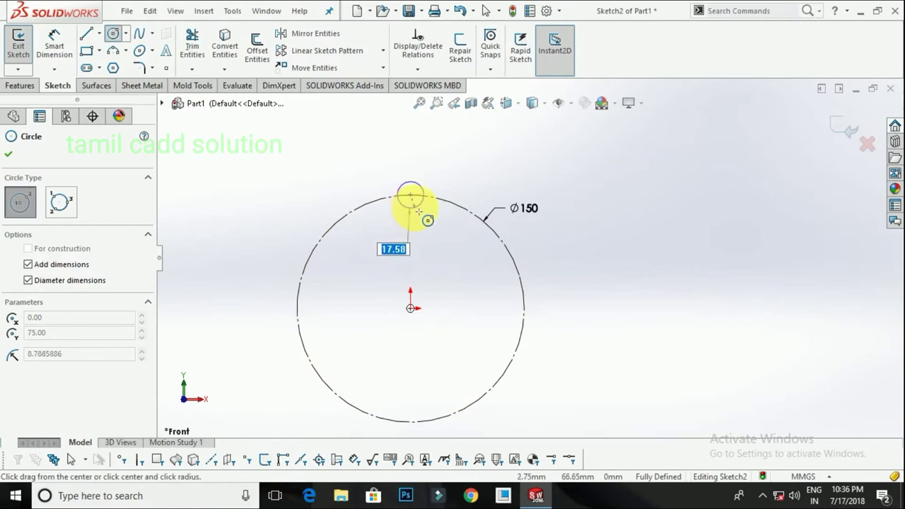
type("20")
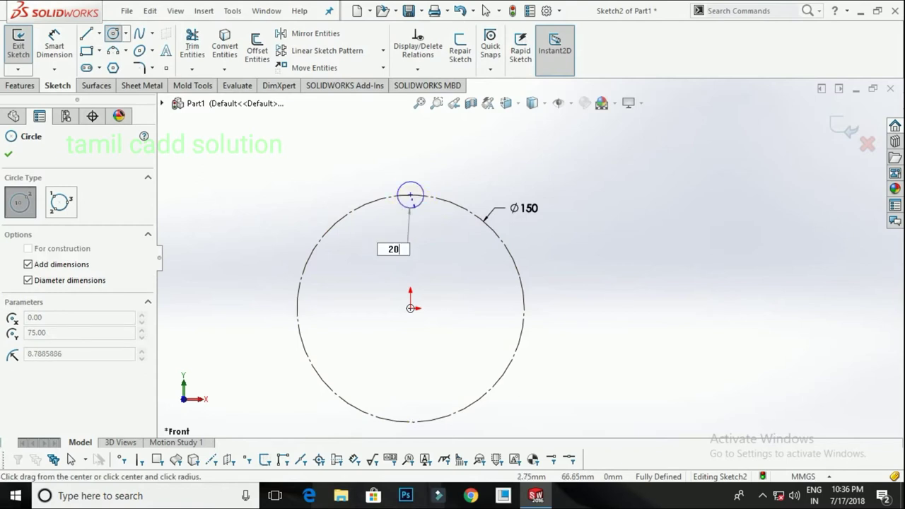
key("Return")
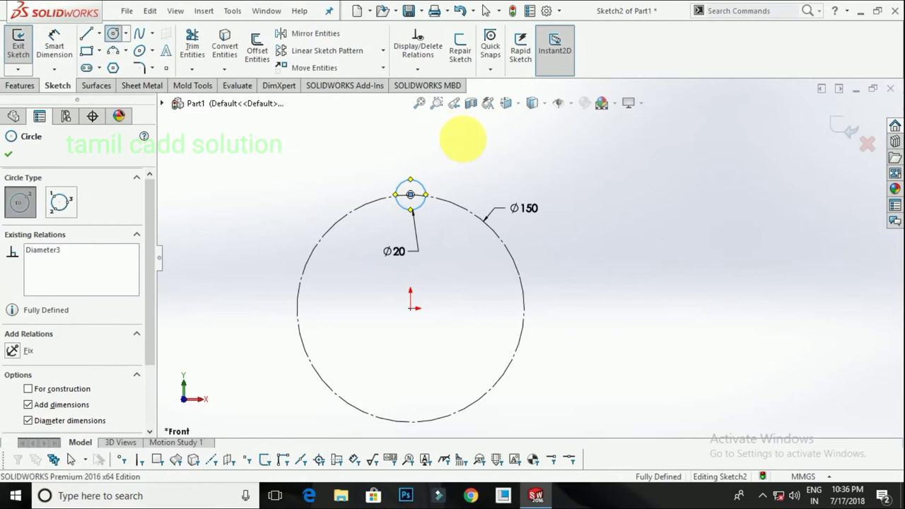
key("Escape")
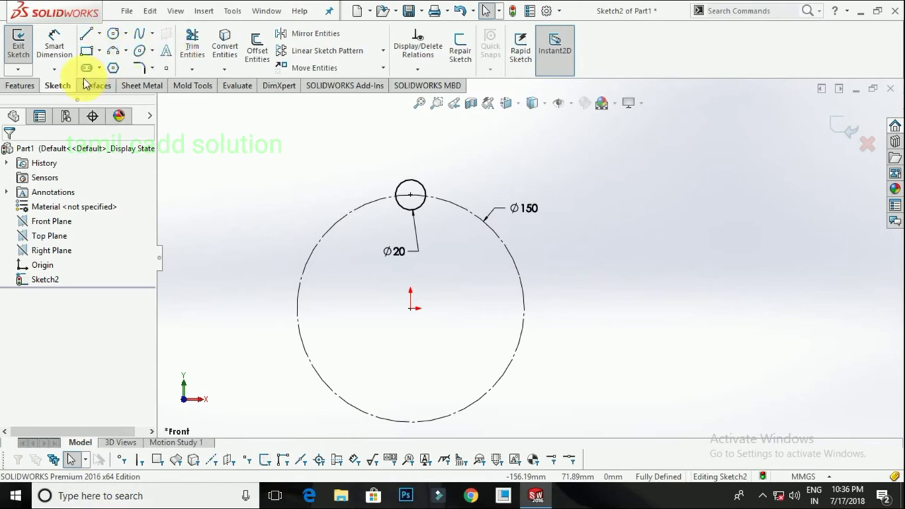
- Start a circular sketch pattern of the 20 mm circle
left_click(383, 51)
left_click(363, 89)
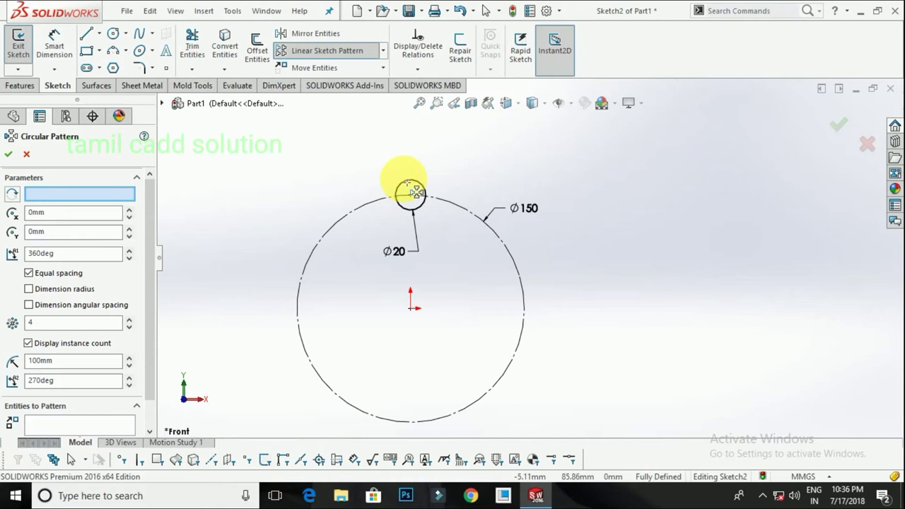
left_click(67, 427)
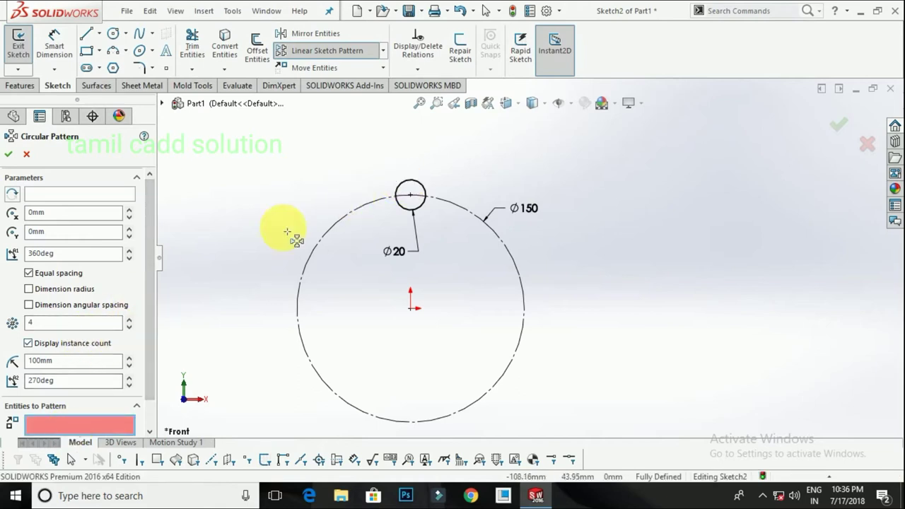
left_click(416, 189)
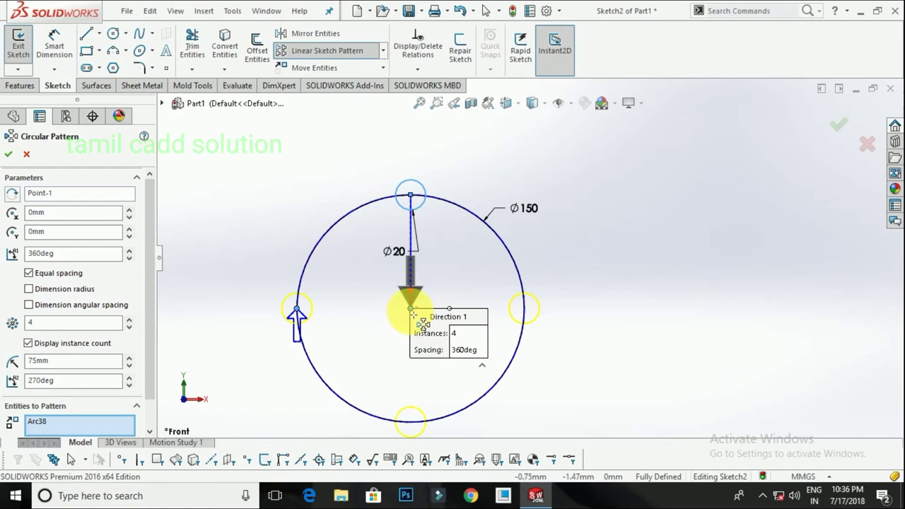
- Enter 10 mm for the pattern centre's X and Y values
left_click(71, 212)
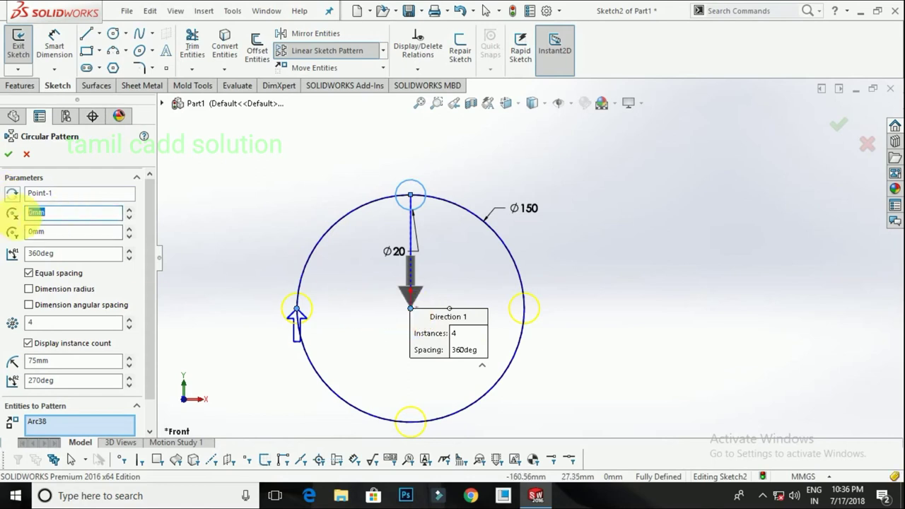
type("10")
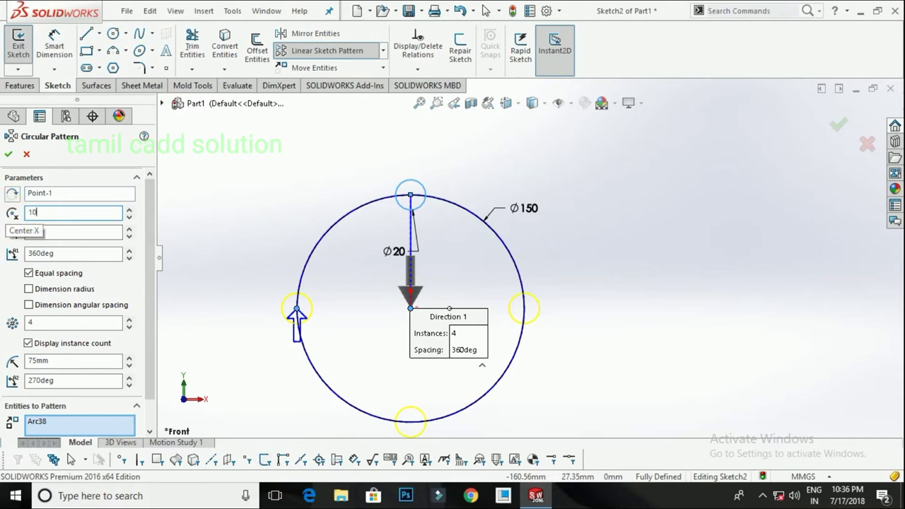
key("Return")
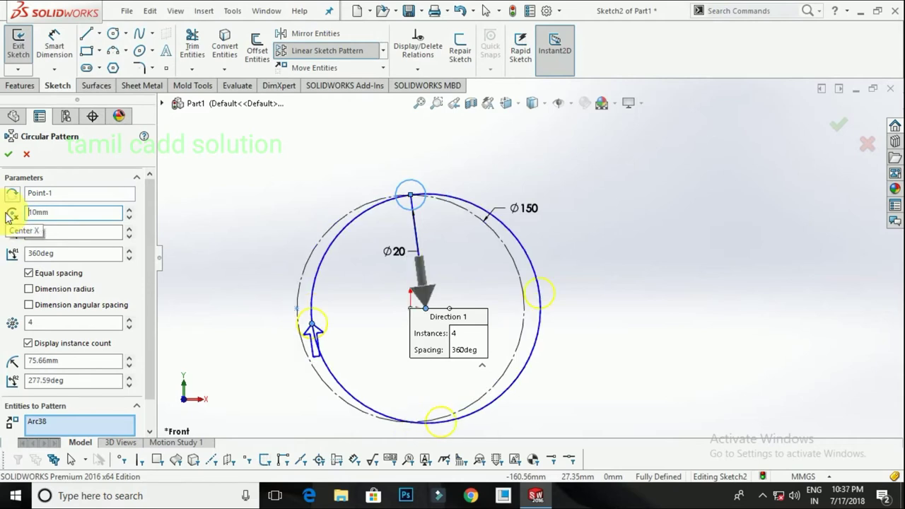
scroll(434, 313, "up", 3)
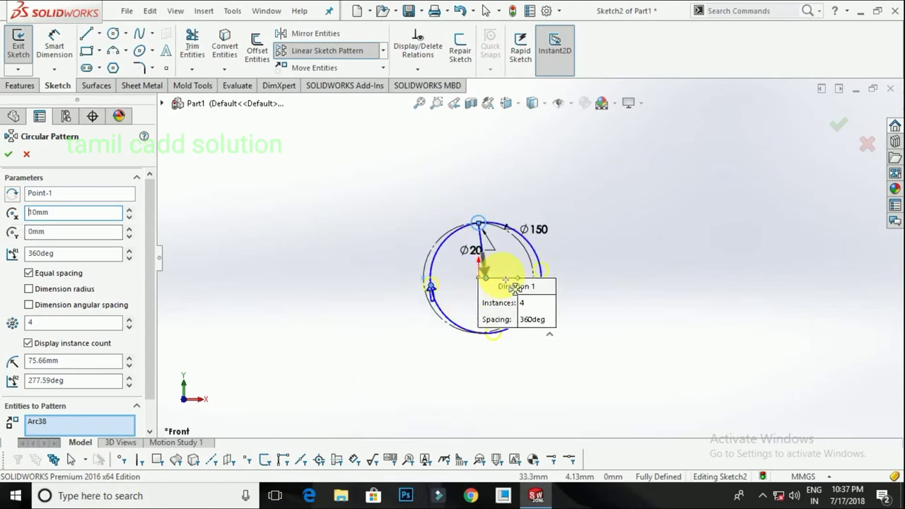
scroll(488, 281, "down", 6)
scroll(511, 259, "down", 2)
scroll(415, 253, "up", 2)
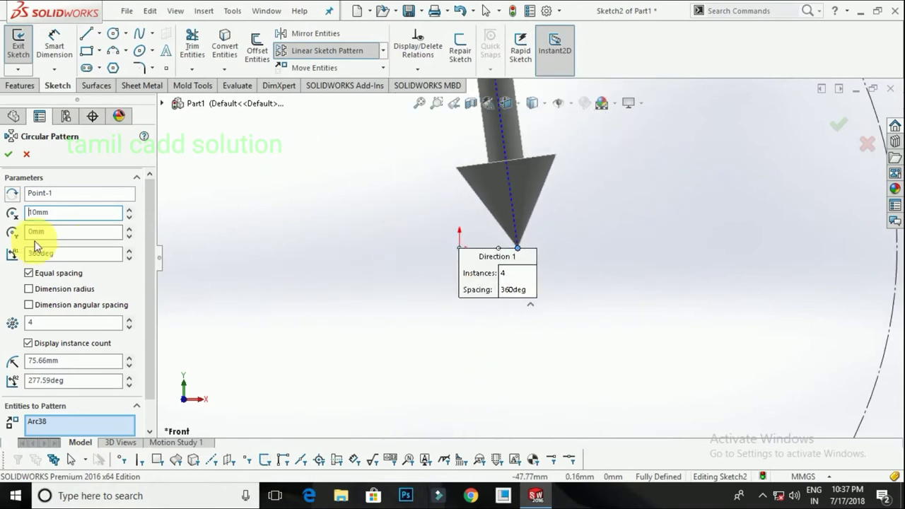
left_click(67, 232)
type("10")
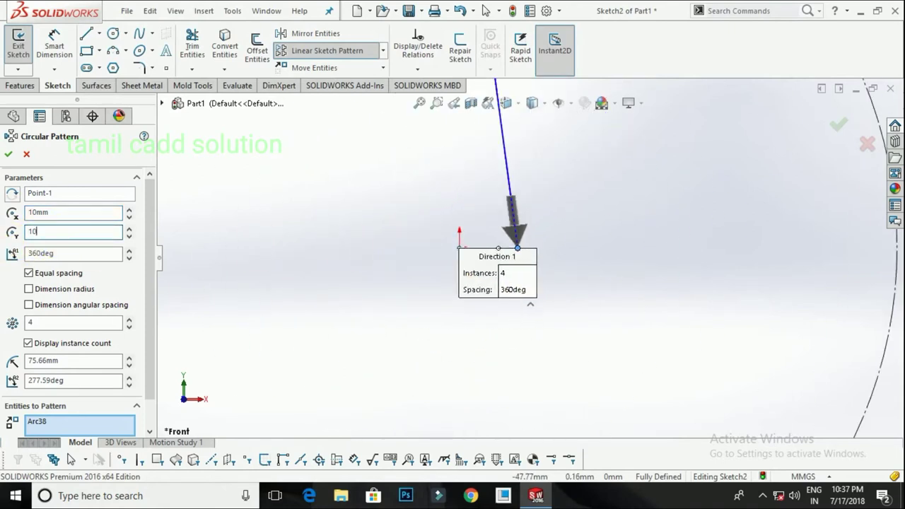
key("Return")
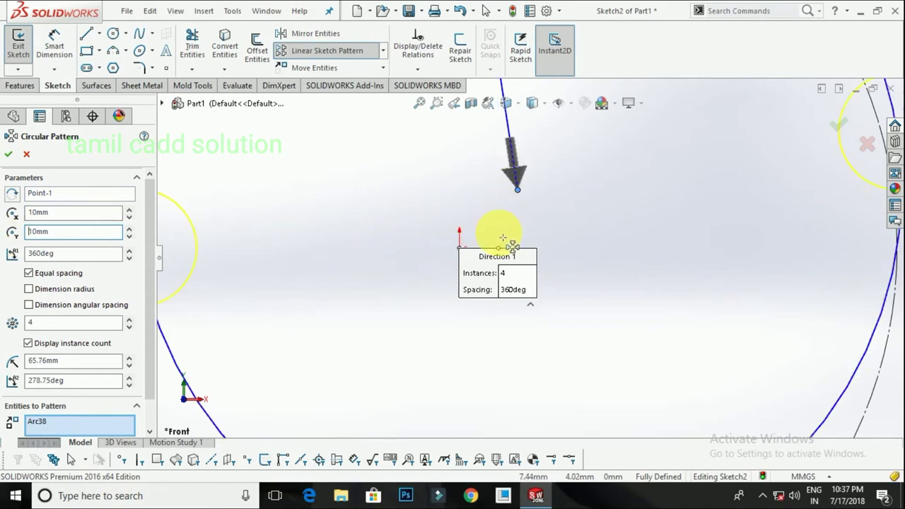
- Reset the pattern centre X and Y to 0 mm and activate the centre reference field
scroll(495, 244, "up", 2)
scroll(483, 254, "up", 1)
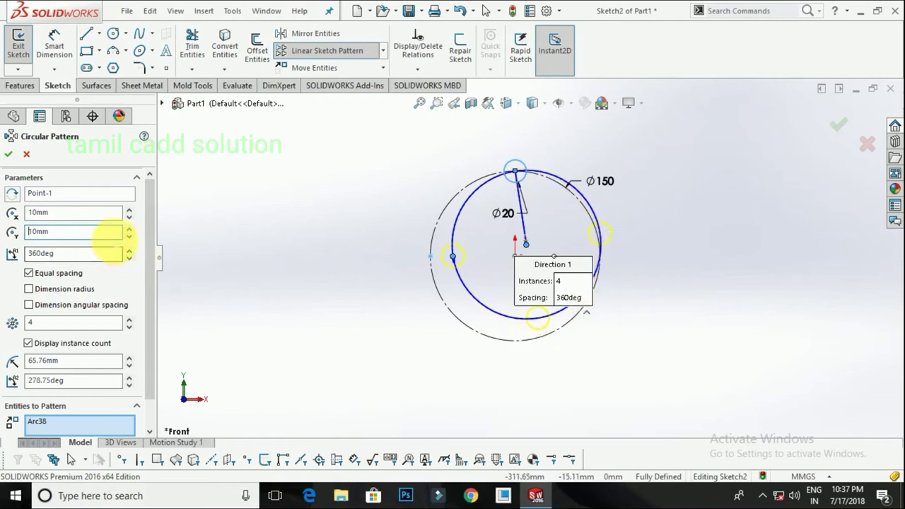
left_click_drag(113, 231, 4, 234)
type("0")
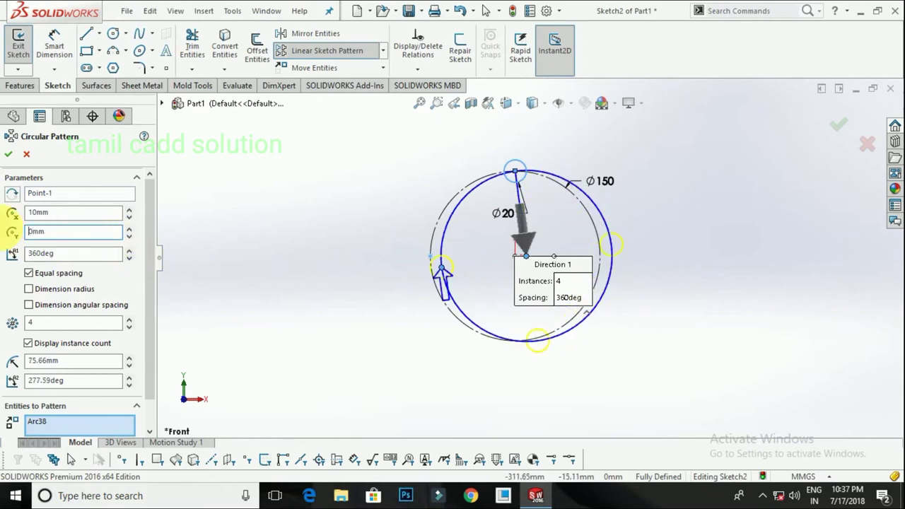
left_click_drag(113, 212, 2, 218)
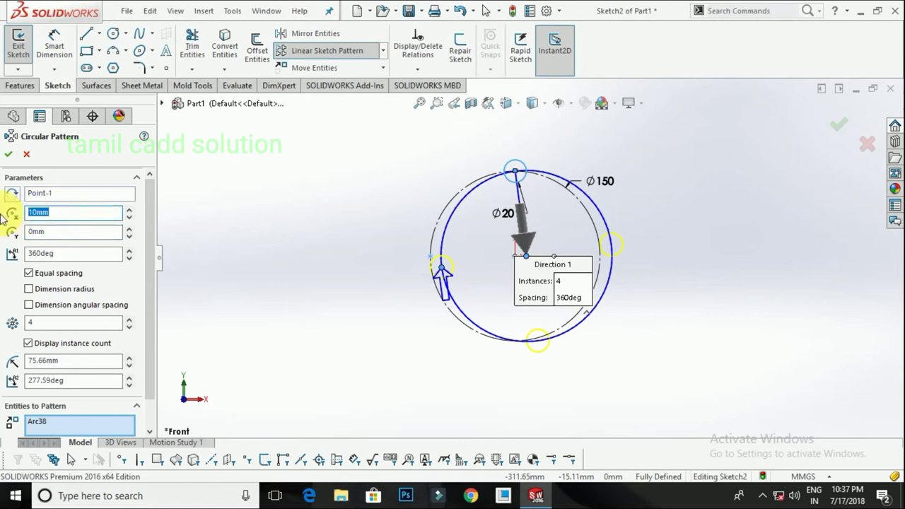
type("0")
left_click(57, 194)
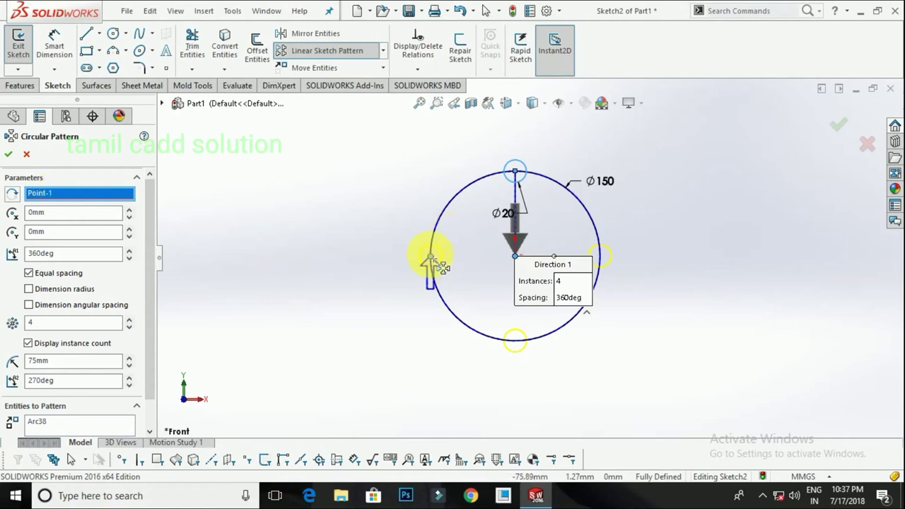
- Use the Ø150 circle as pattern reference, raise instances to 15 with equal spacing on
left_click(520, 341)
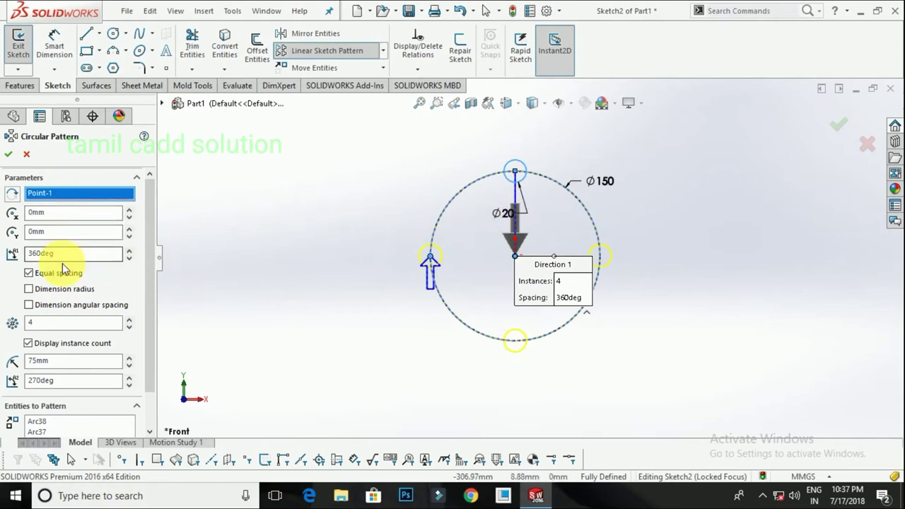
left_click(129, 323)
left_click(129, 324)
left_click(129, 322)
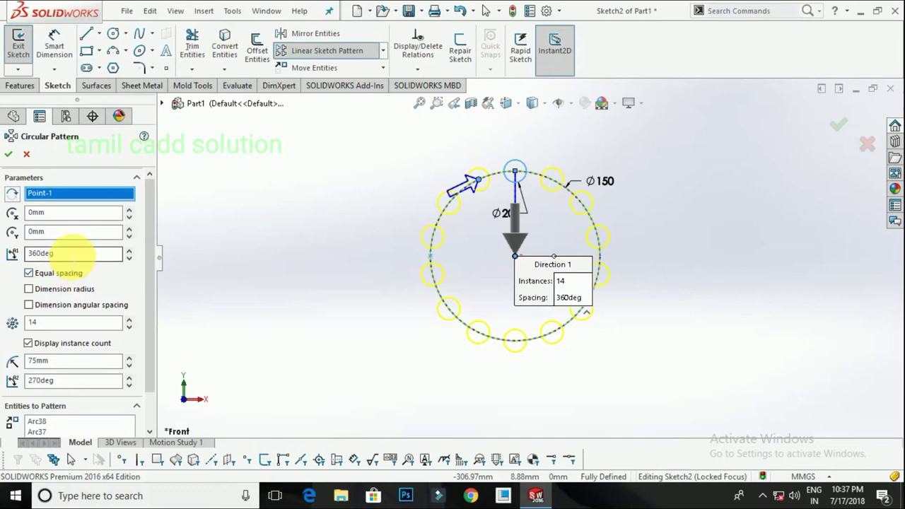
left_click(29, 273)
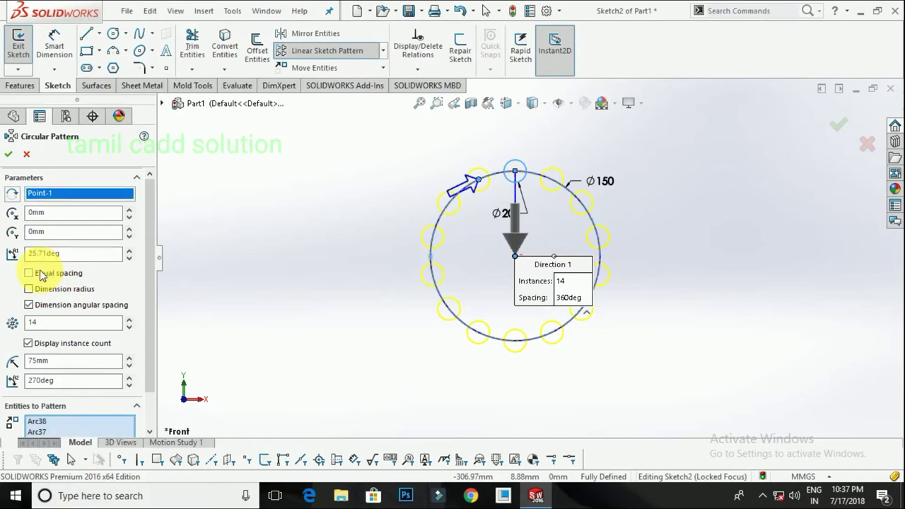
double_click(74, 254)
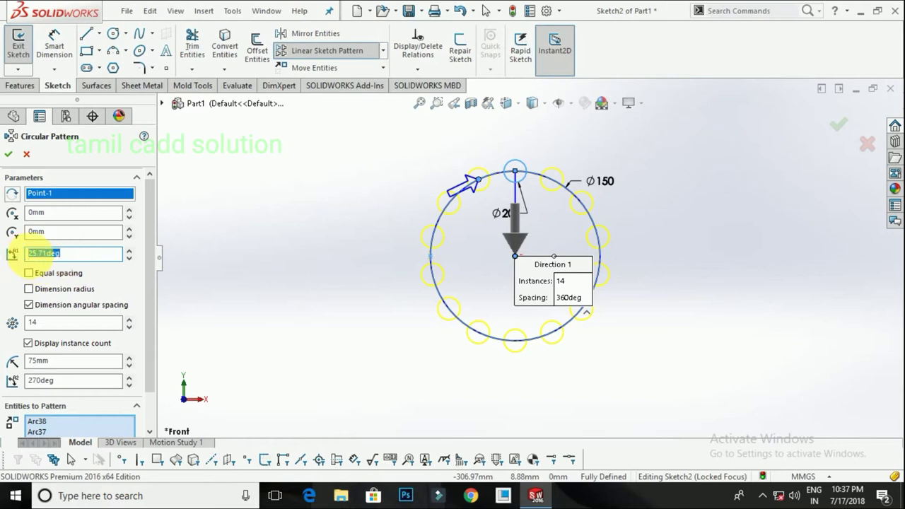
left_click(29, 274)
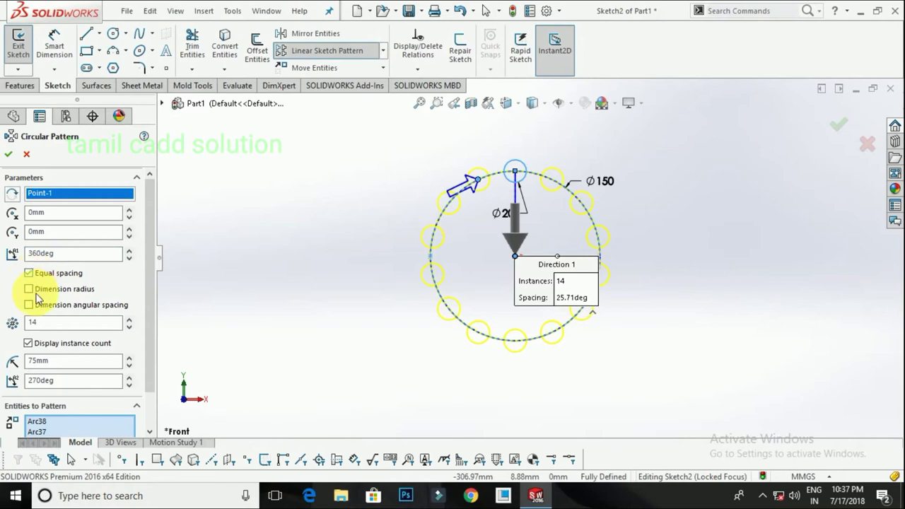
left_click(129, 319)
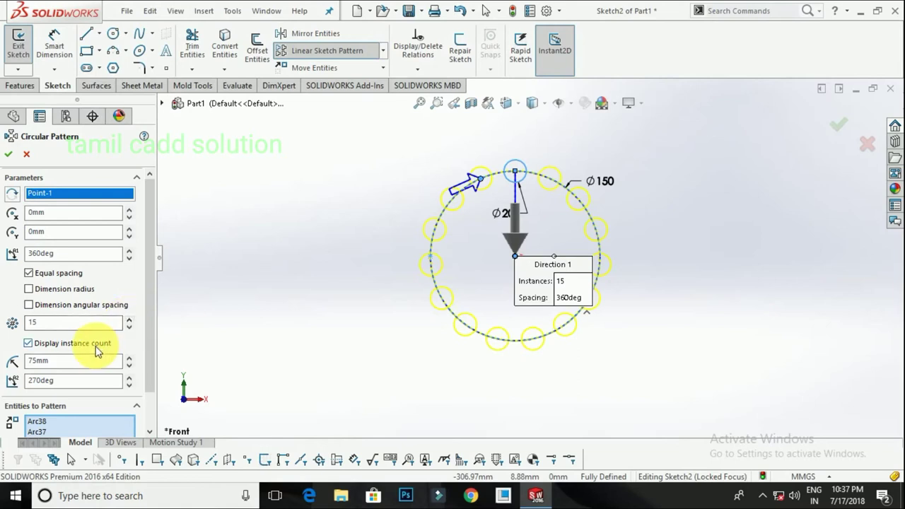
scroll(150, 343, "down", 2)
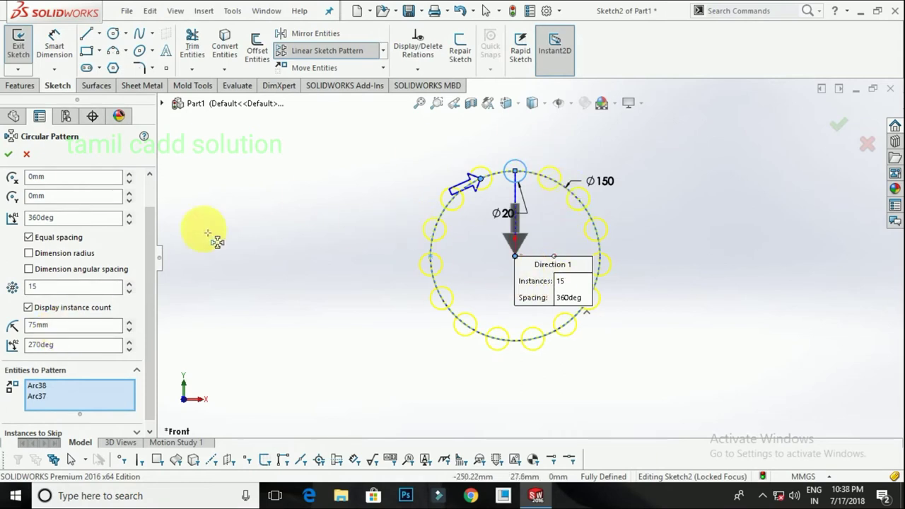
- Set the pattern angle to 270° and the radius to 75 mm
left_click(129, 353)
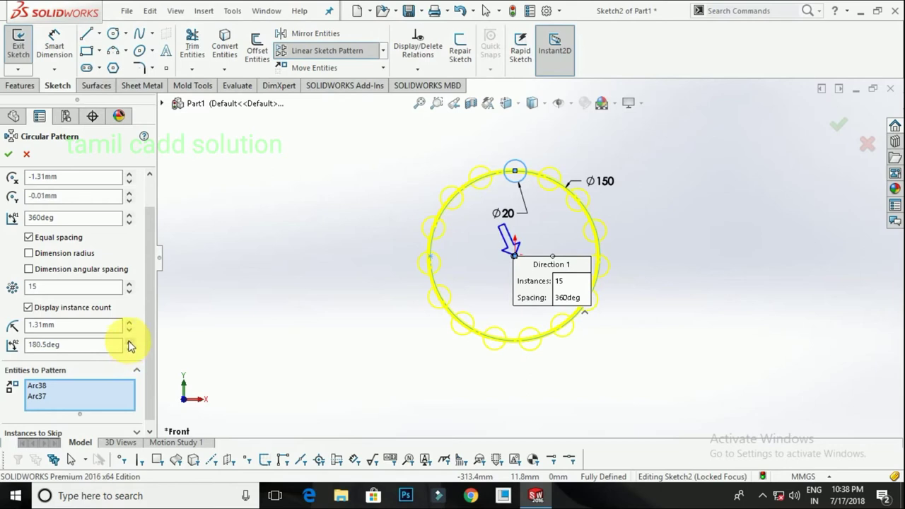
left_click(130, 348)
left_click_drag(85, 346, 13, 347)
type("70")
key("Return")
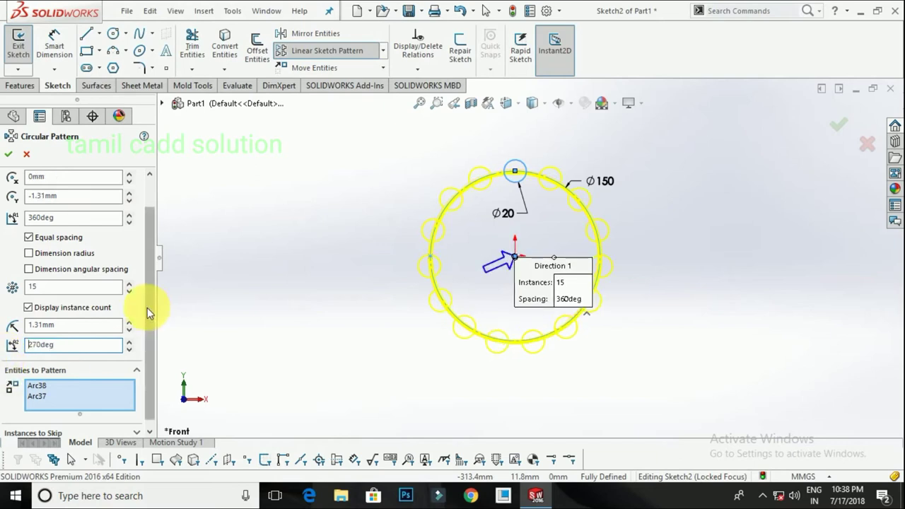
left_click(71, 325)
left_click_drag(75, 326, 32, 326)
type("7")
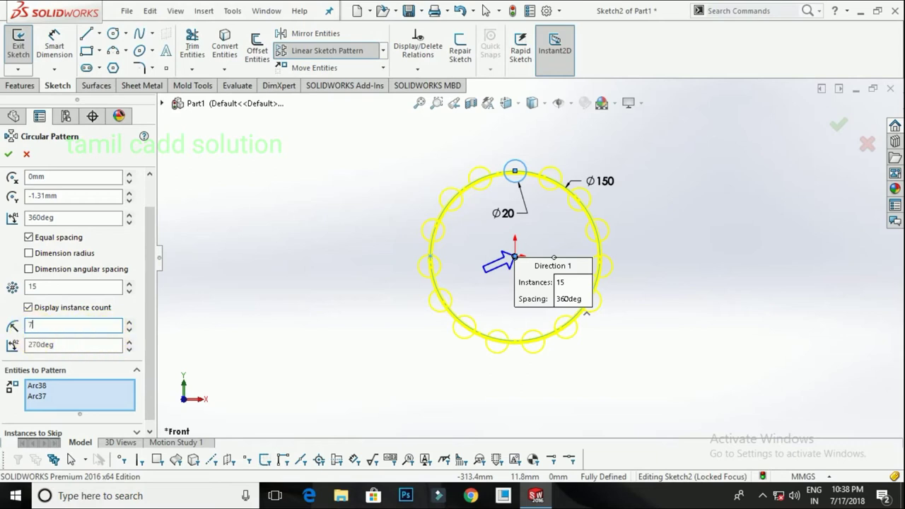
type("5mm")
key("Return")
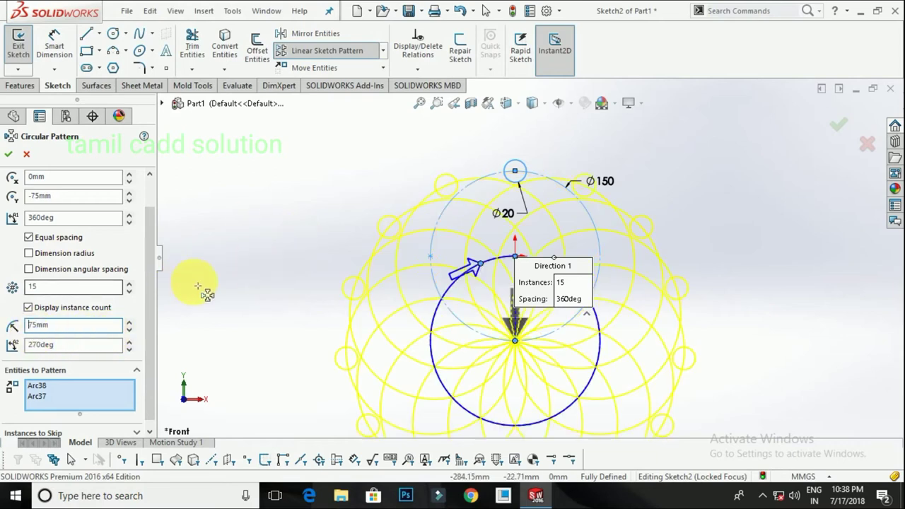
- Remove Arc37 from the entities to pattern
scroll(508, 282, "down", 2)
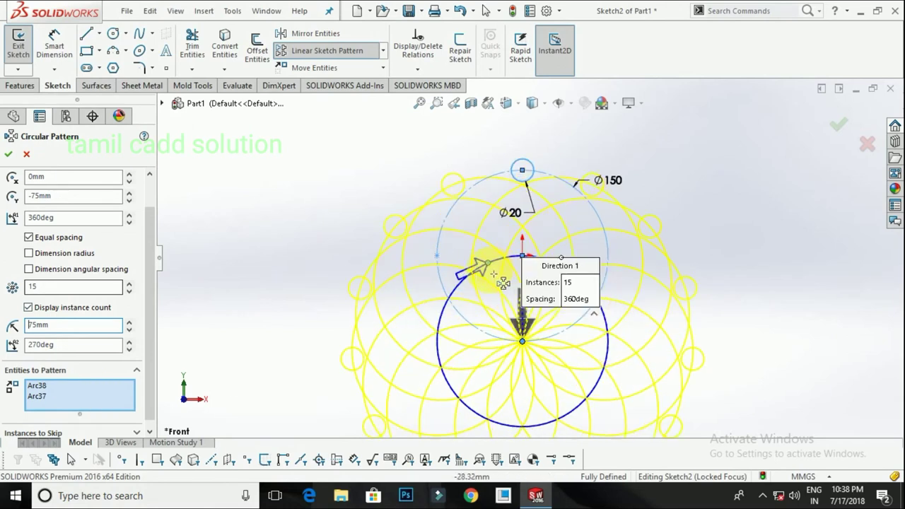
left_click(43, 400)
right_click(42, 400)
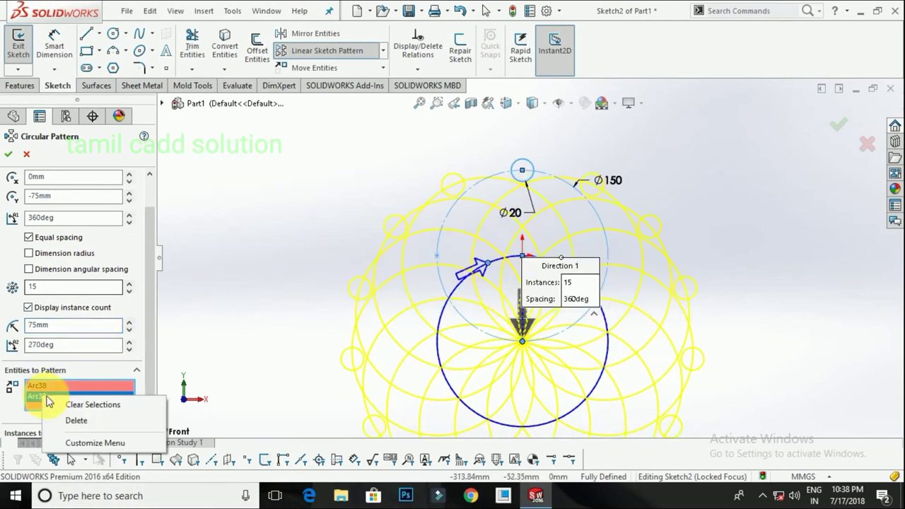
left_click(57, 420)
scroll(424, 263, "up", 2)
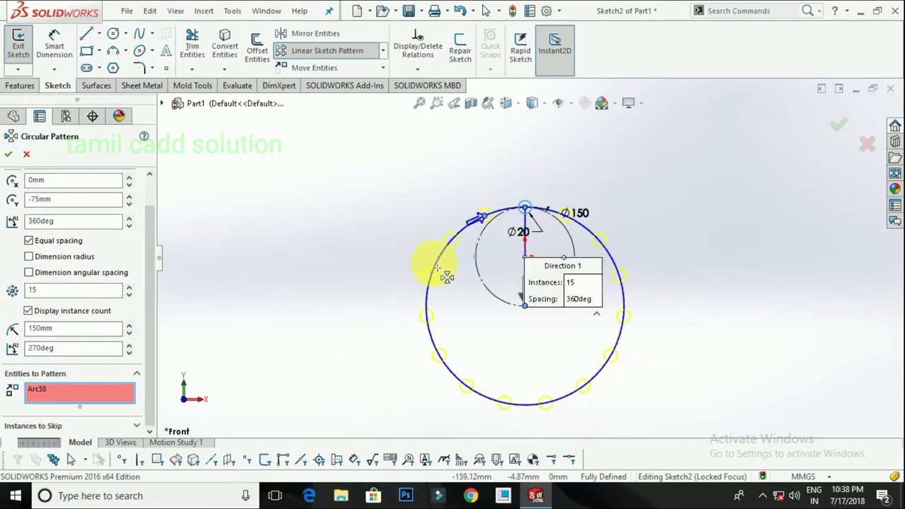
scroll(505, 242, "down", 2)
scroll(535, 202, "up", 2)
scroll(588, 247, "down", 2)
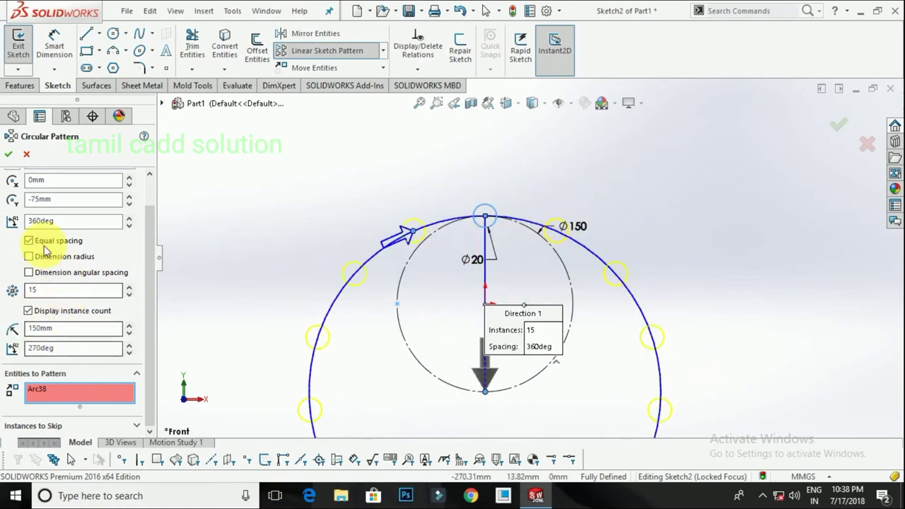
scroll(150, 257, "up", 1)
- Set the centre Y to 0 mm and accept the 15-circle pattern
double_click(91, 231)
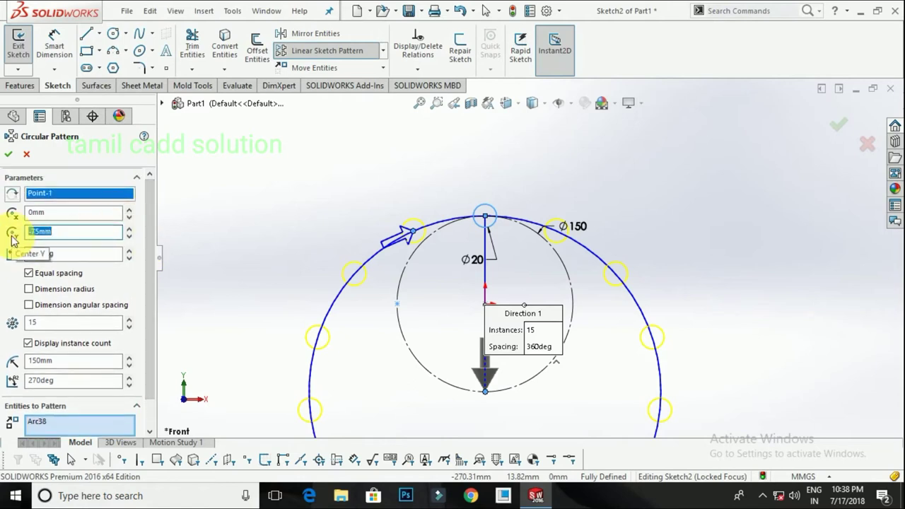
type("0")
key("Return")
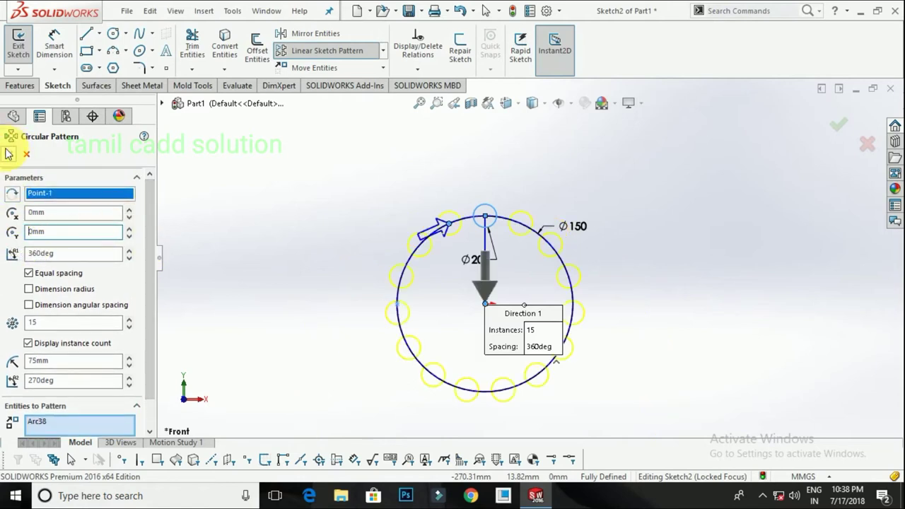
left_click(9, 153)
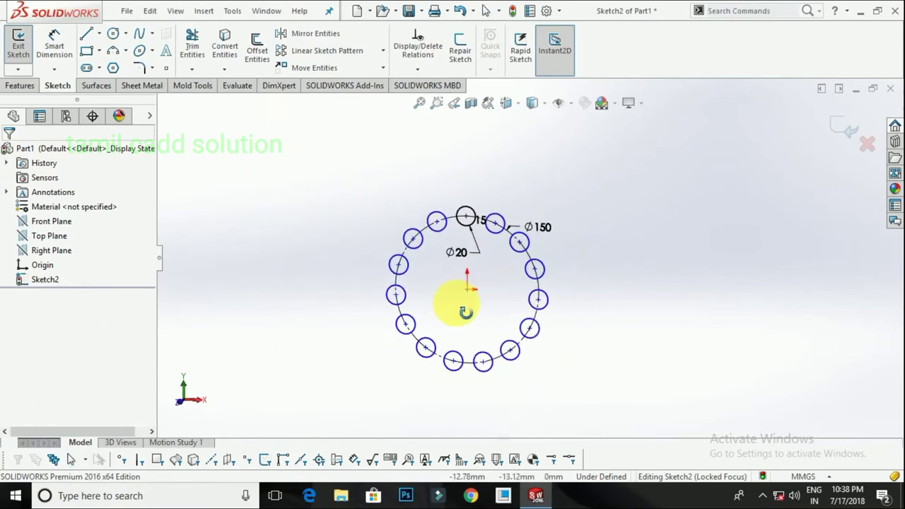
middle_click_drag(474, 285, 465, 309)
- Exit the sketch and extrude the 15 circles 106 mm into cylinders
left_click(847, 126)
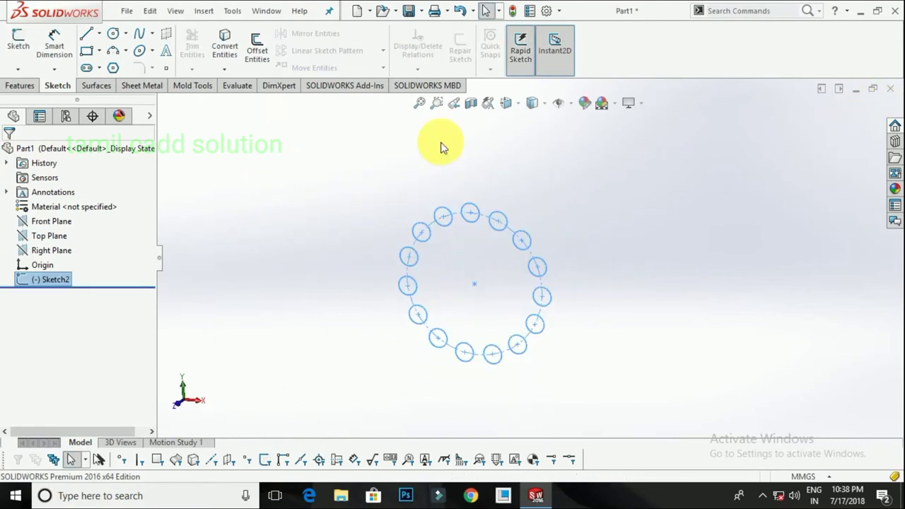
left_click(20, 85)
left_click(24, 50)
middle_click_drag(486, 258, 456, 301)
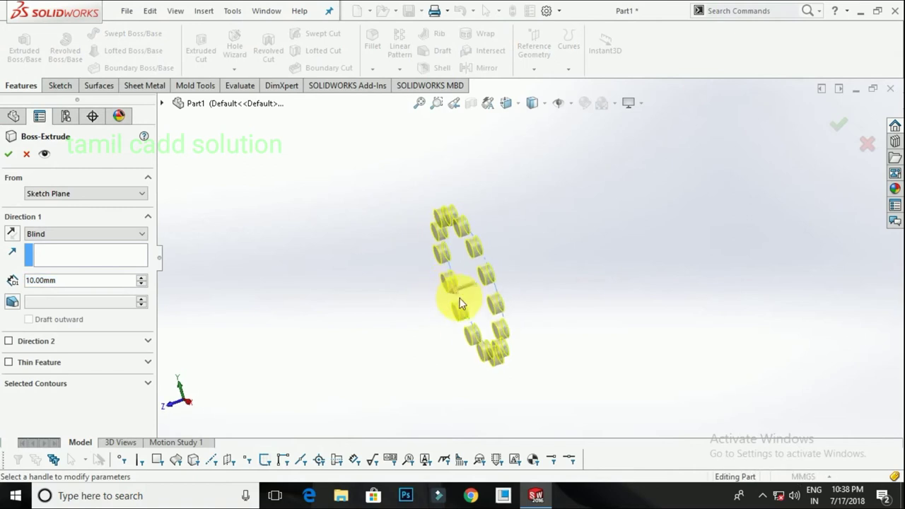
left_click_drag(456, 302, 363, 315)
middle_click_drag(363, 315, 536, 265)
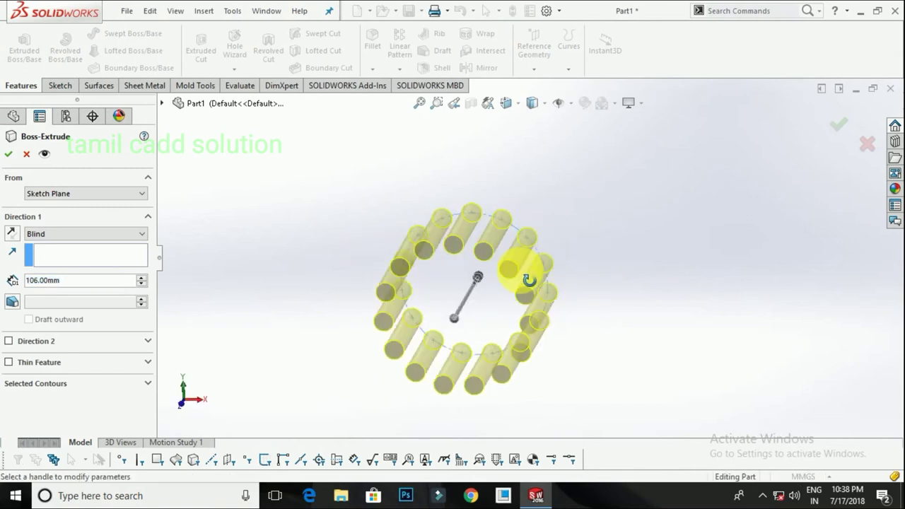
left_click(839, 124)
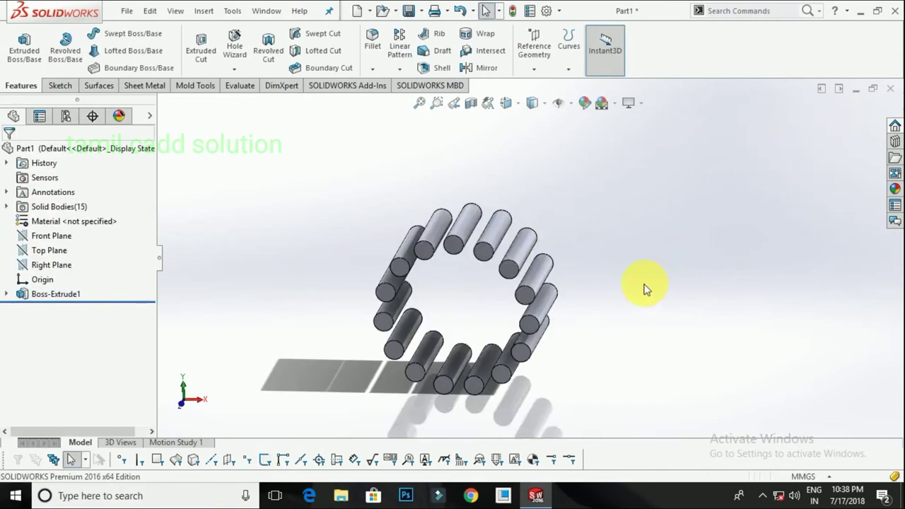
mouse_move(580, 275)
middle_mouse_down()
mouse_move(572, 250)
mouse_move(582, 322)
middle_mouse_up()
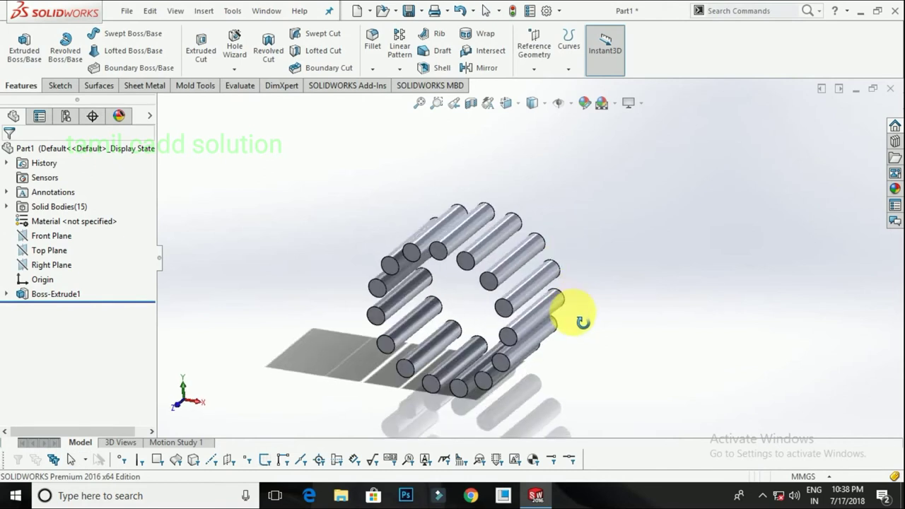
left_click(400, 68)
mouse_move(351, 297)
middle_mouse_down()
mouse_move(487, 237)
mouse_move(424, 203)
mouse_move(584, 222)
mouse_move(542, 255)
middle_mouse_up()
mouse_move(495, 295)
middle_mouse_down()
mouse_move(437, 238)
mouse_move(447, 288)
mouse_move(464, 293)
mouse_move(469, 314)
middle_mouse_up()
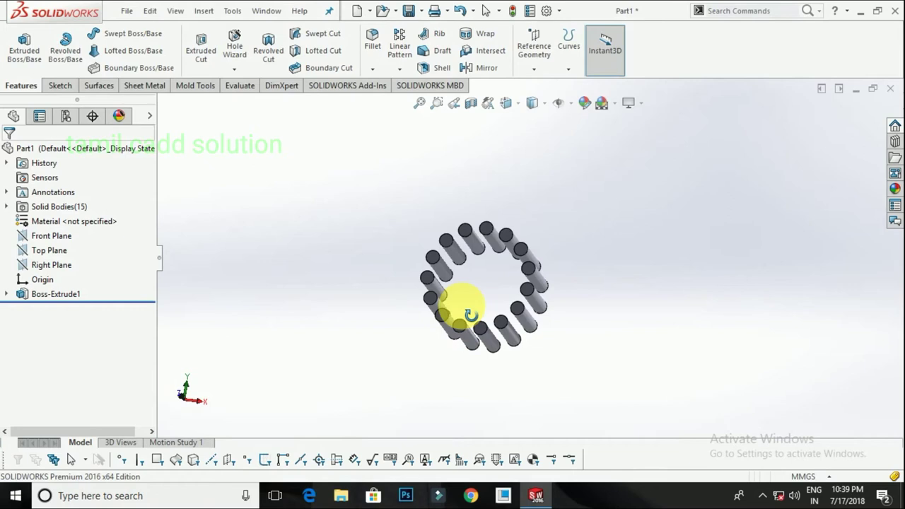
key("Escape")
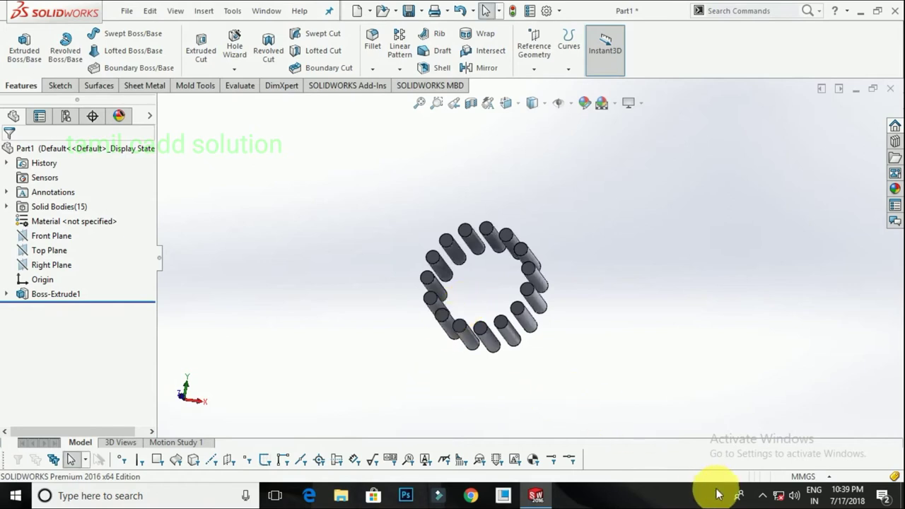